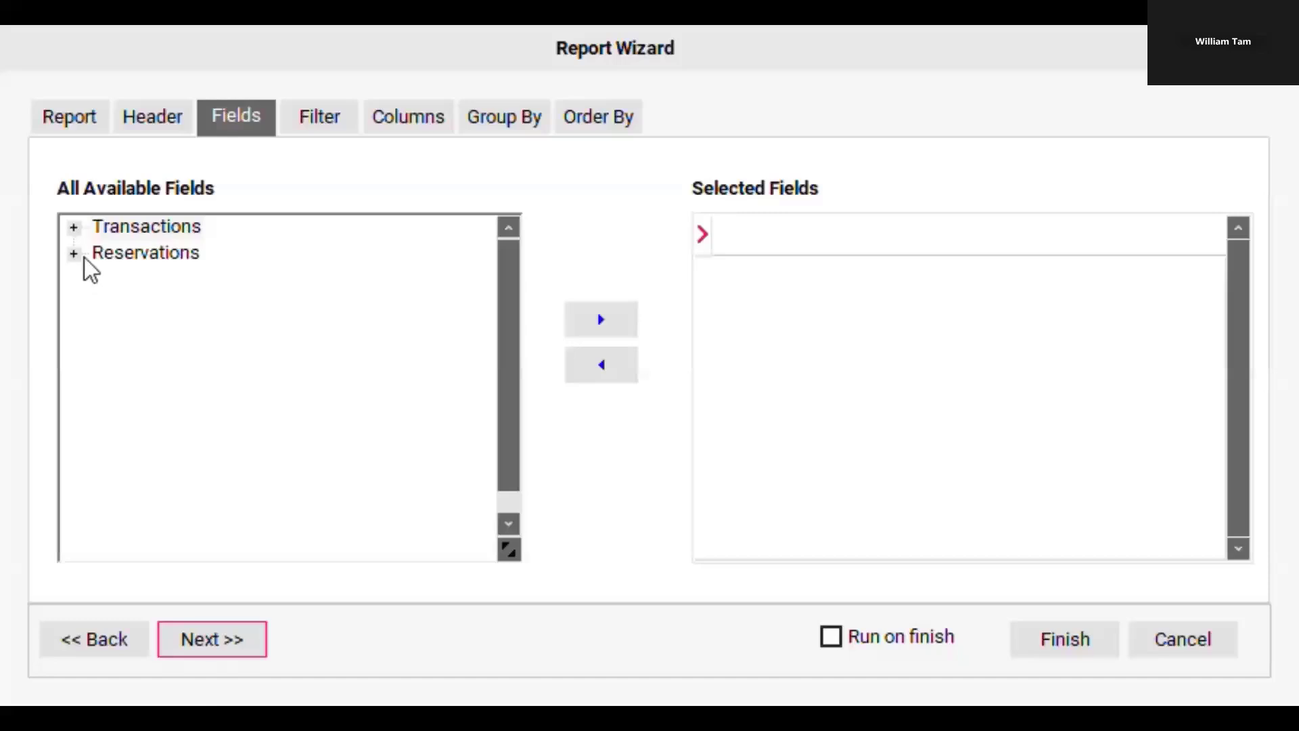
Step: Add the Tran Date field from Transactions to the report's selected fields
left_click(75, 255)
left_click(75, 254)
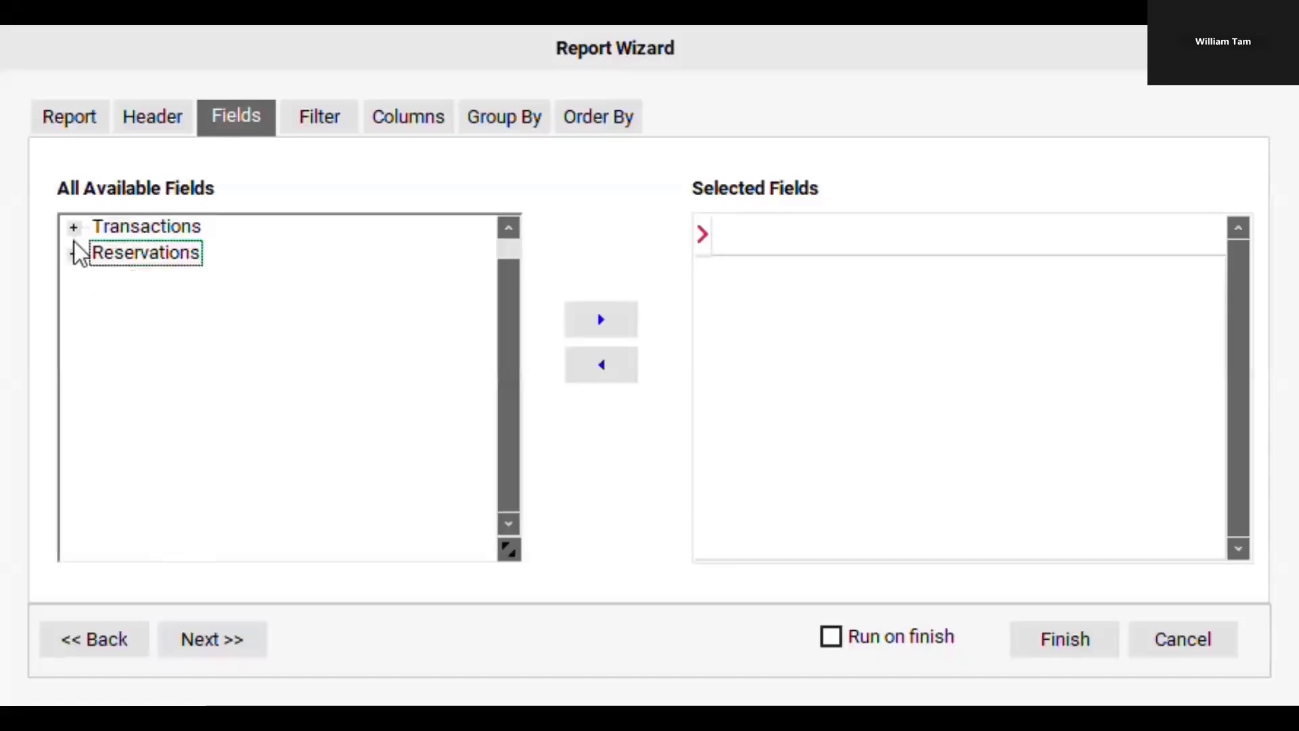
left_click(73, 227)
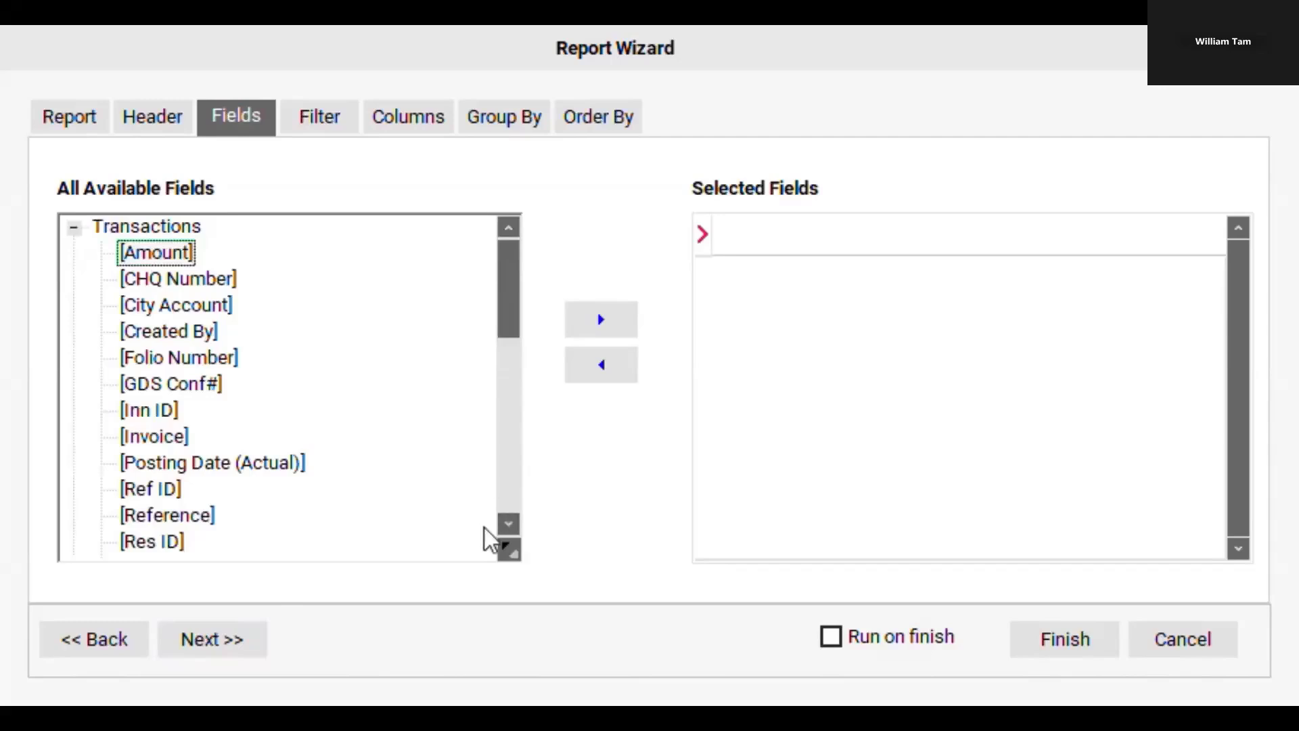
left_click(509, 523)
left_click(509, 522)
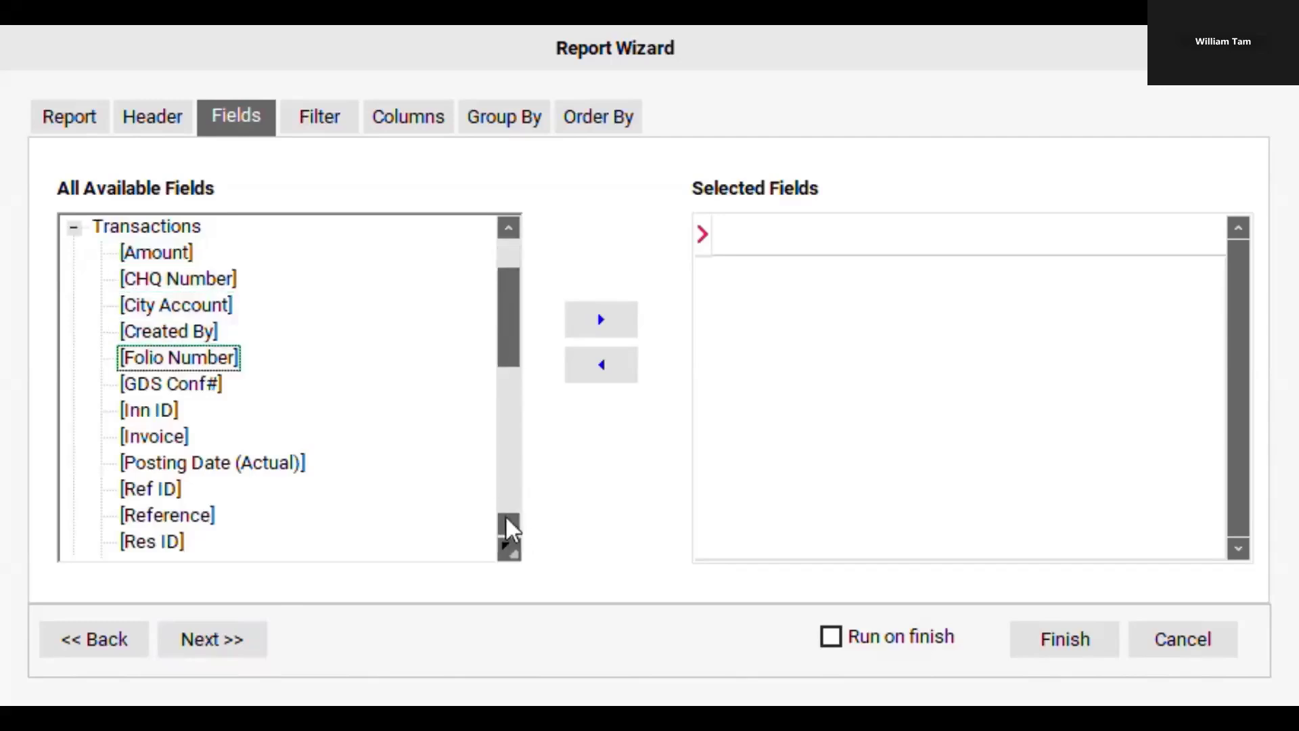
left_click(509, 523)
left_click(509, 523)
left_click(509, 523)
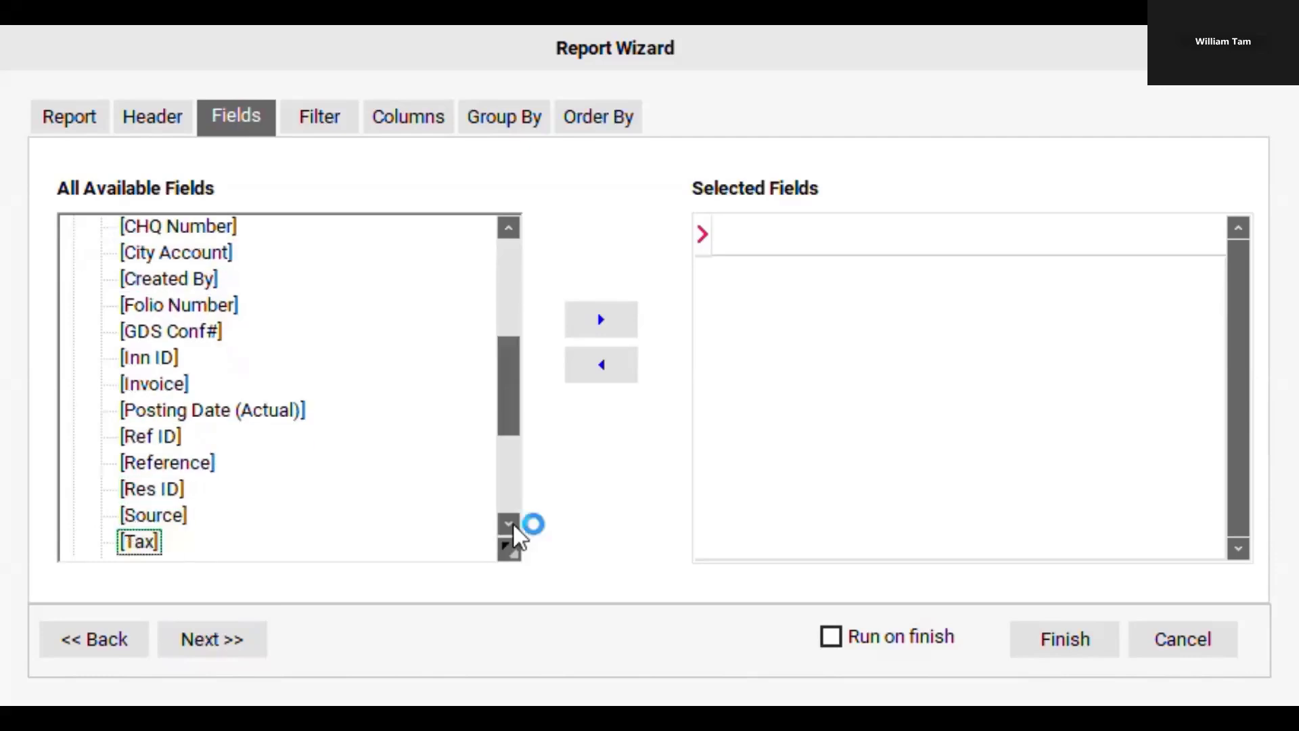
left_click(509, 523)
left_click(508, 523)
left_click(509, 523)
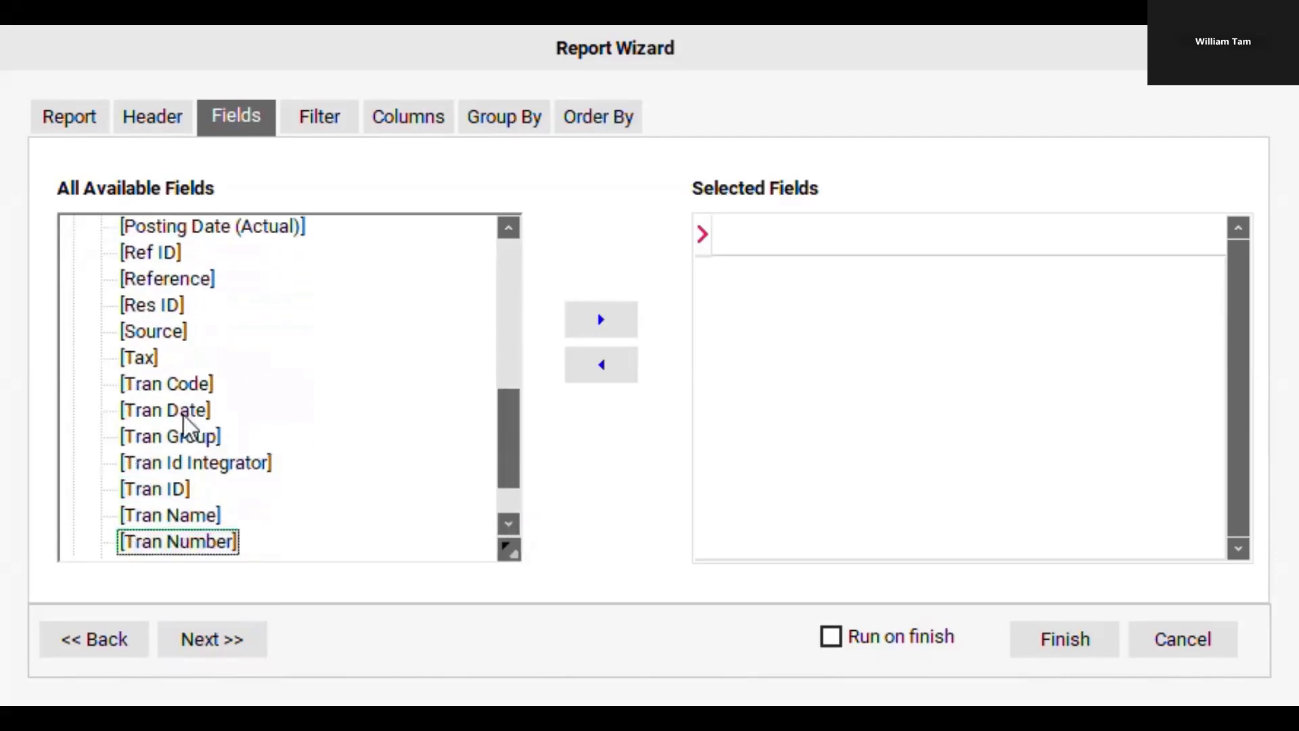
left_click(234, 419)
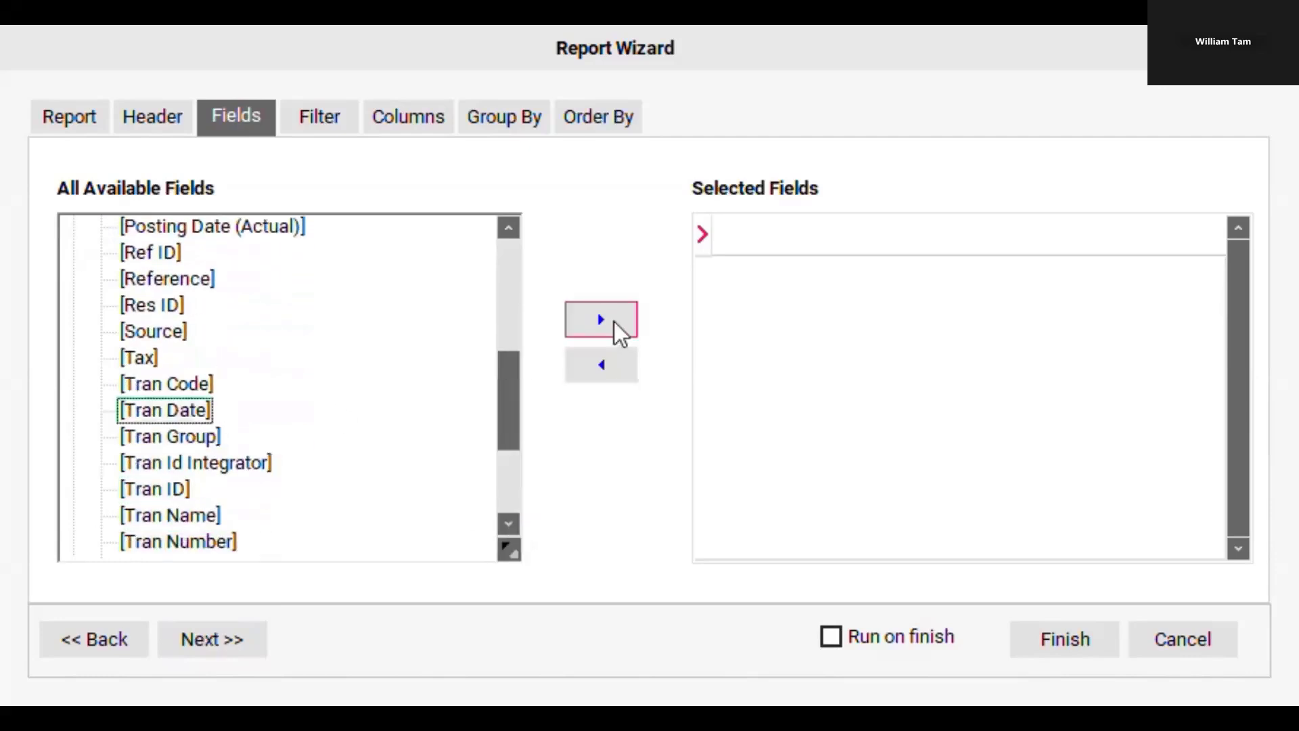
left_click(614, 322)
Step: Add the Tran Code and Tran Name fields from Transactions to the selected fields, in that order
left_click(206, 384)
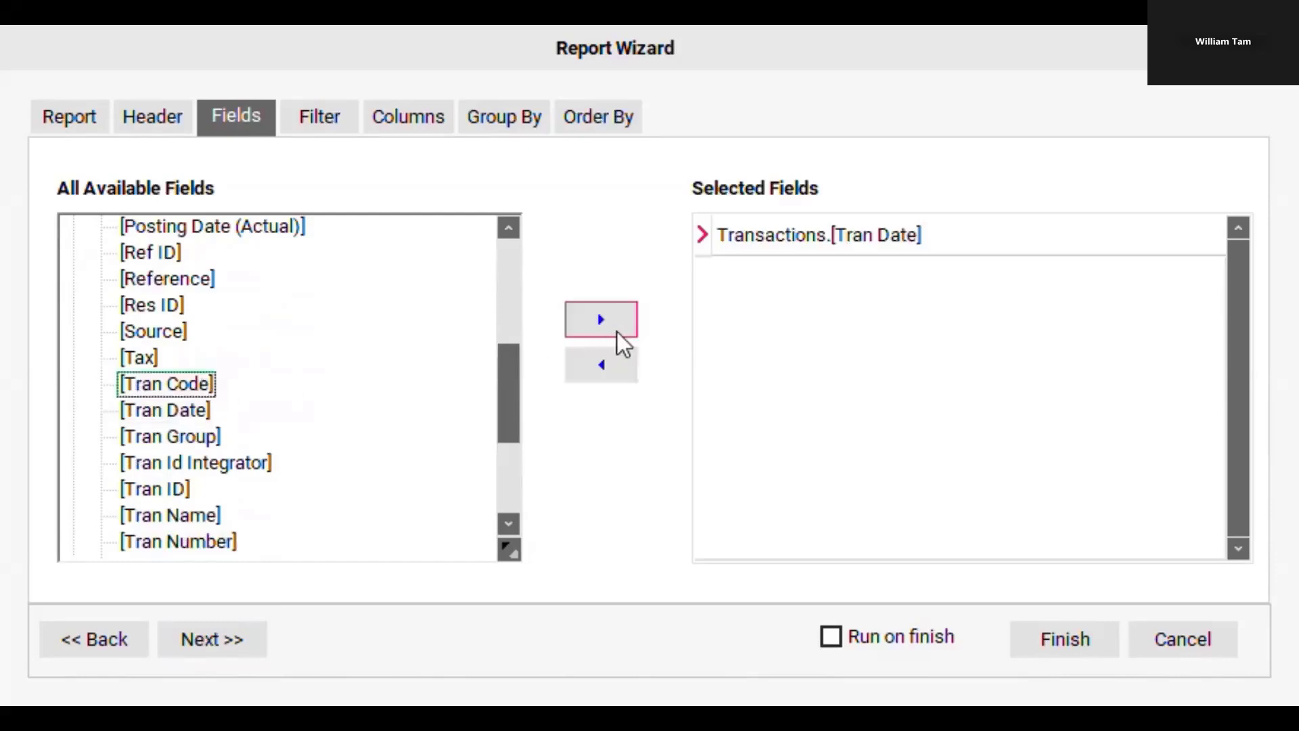
left_click(617, 330)
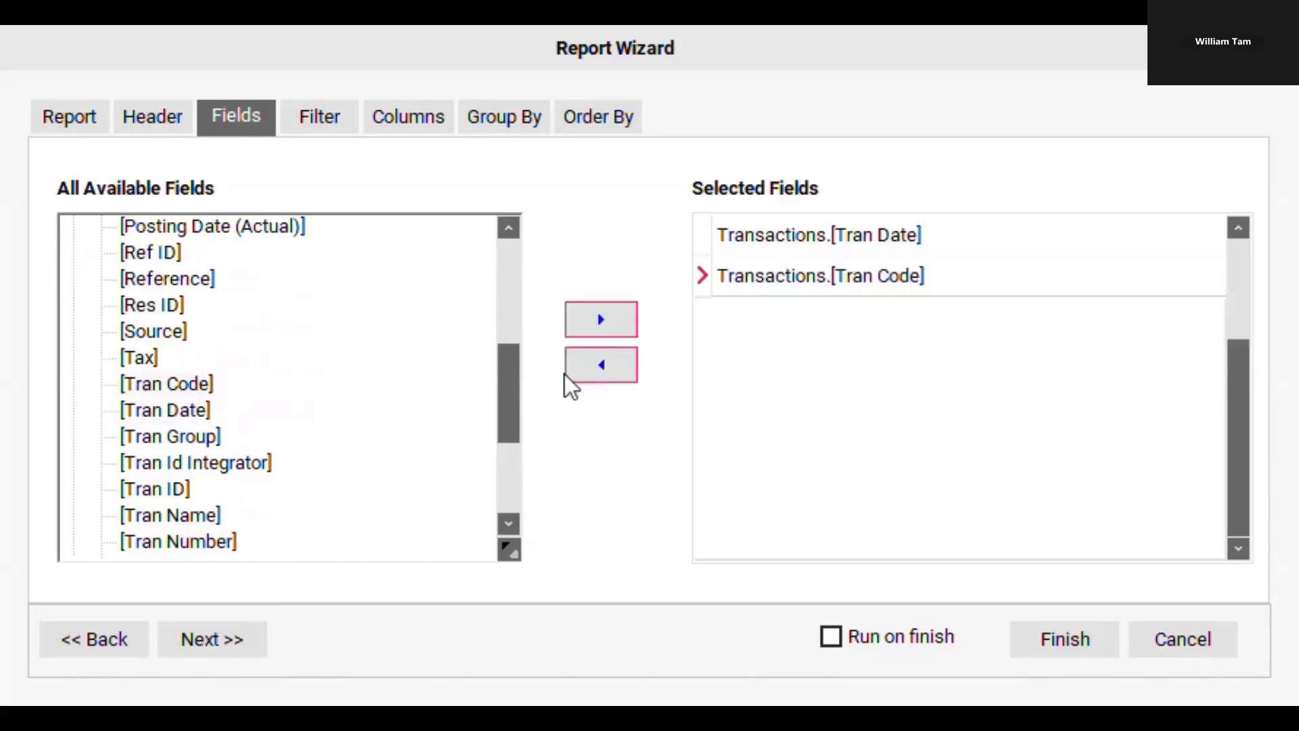
left_click(172, 520)
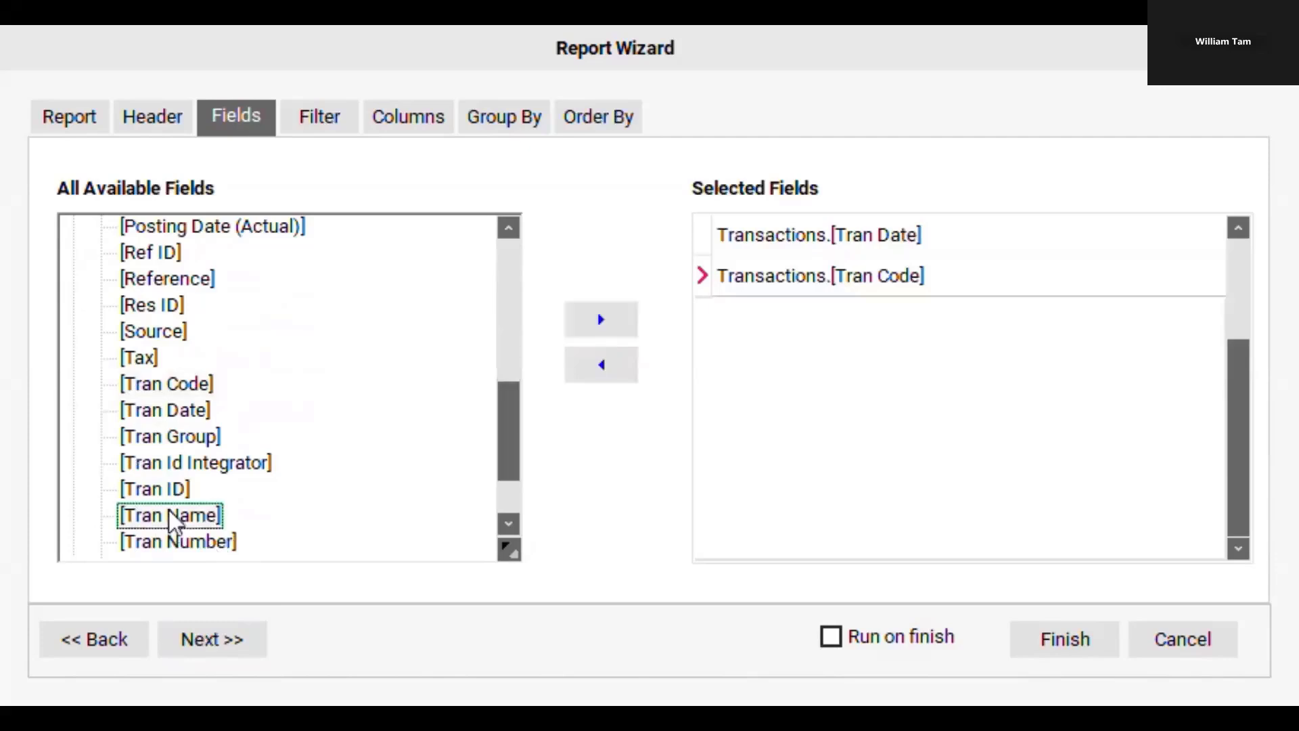
left_click(609, 327)
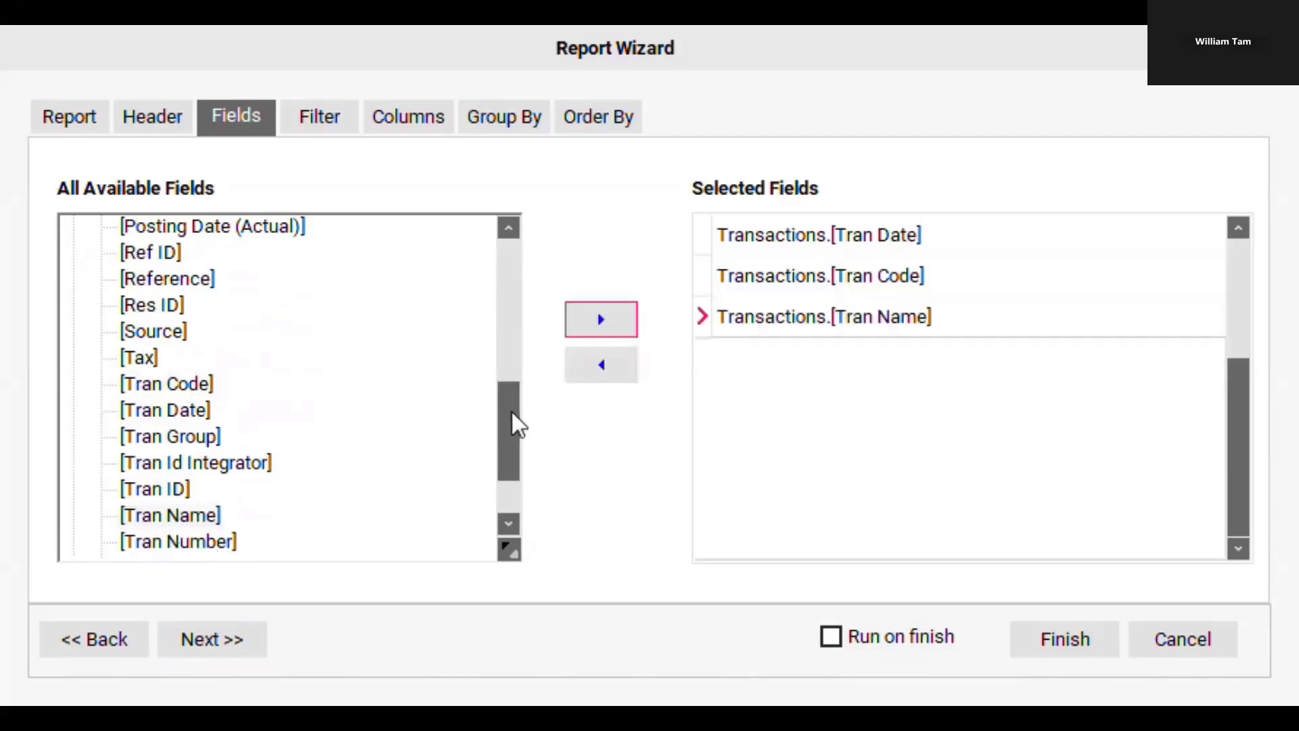
Step: Add the Transactions fields Amount, Res ID and Created By to the selected fields, in that order
left_click_drag(510, 424, 524, 264)
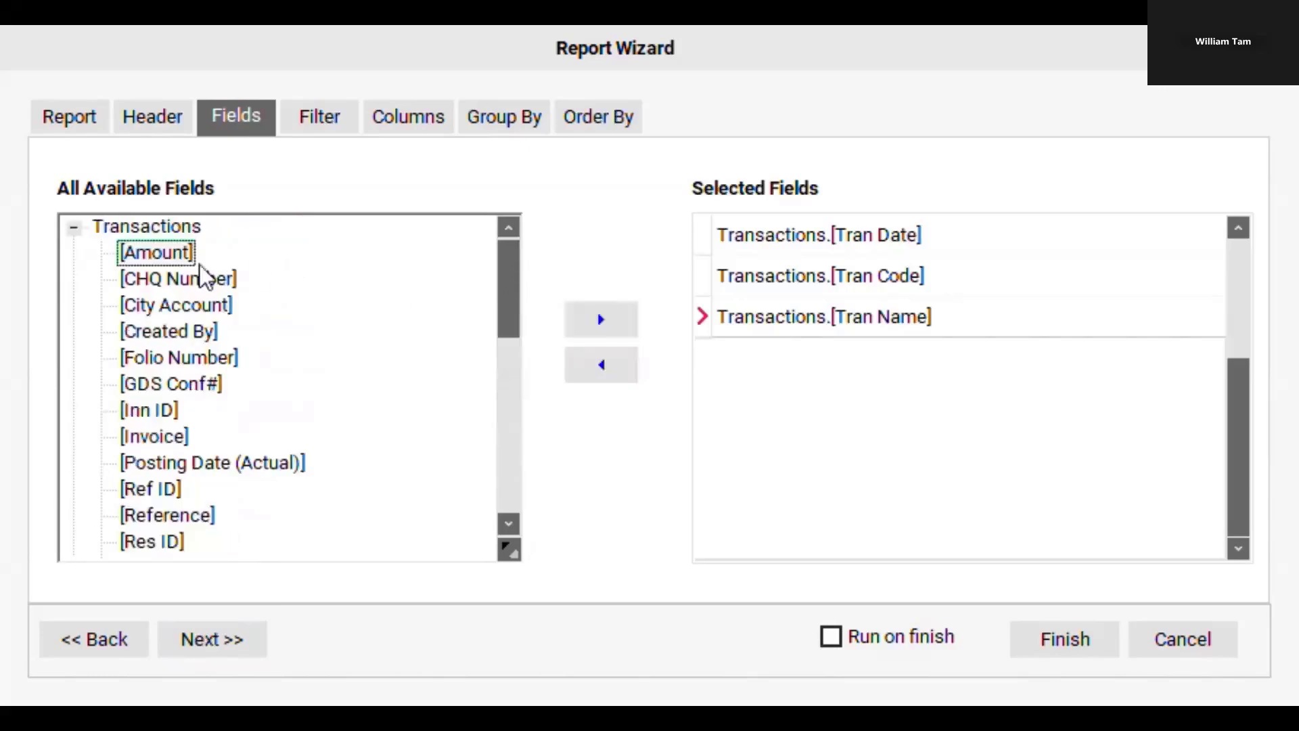
left_click(617, 323)
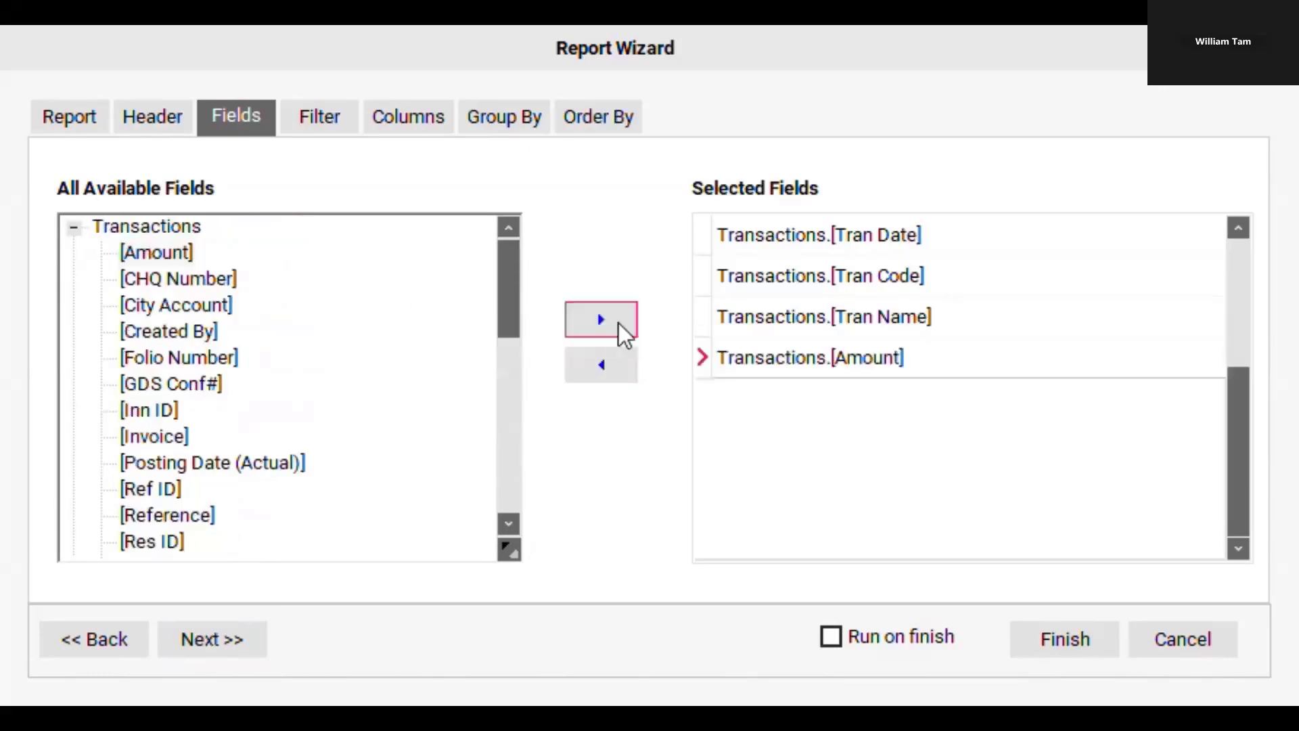
left_click(163, 544)
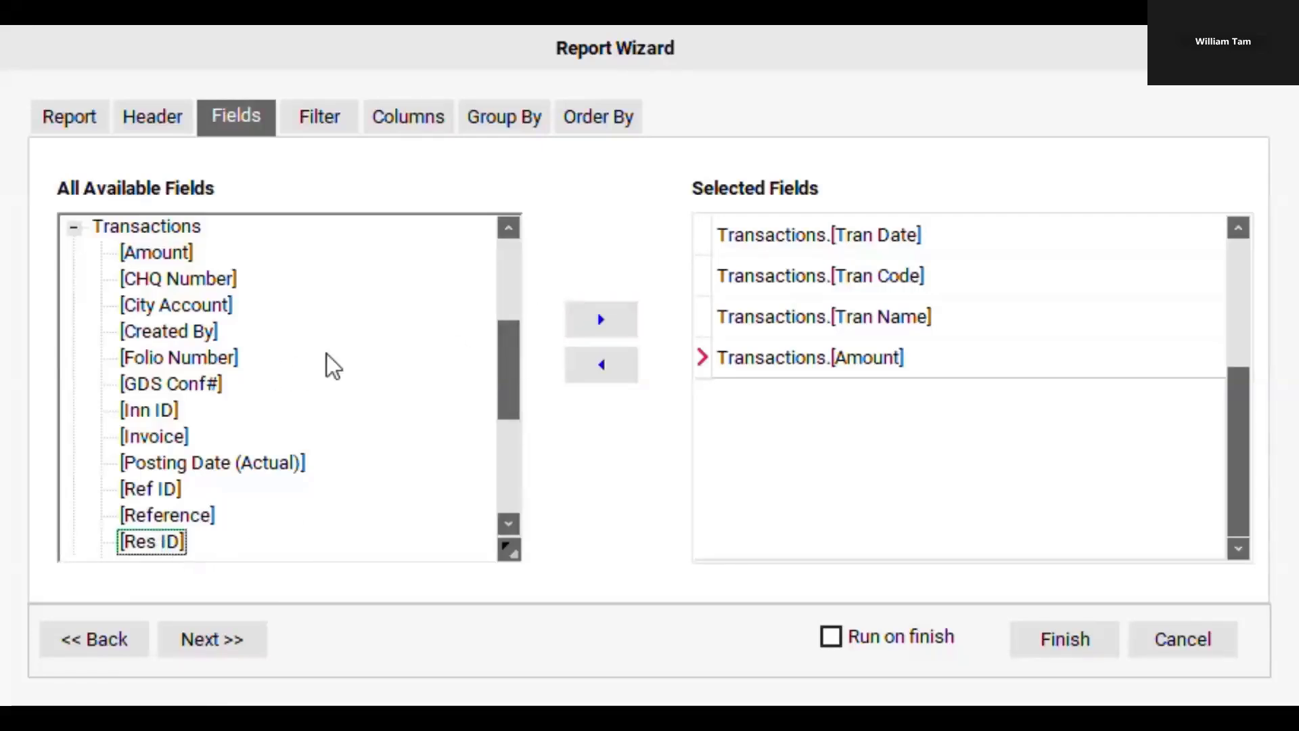
left_click(626, 328)
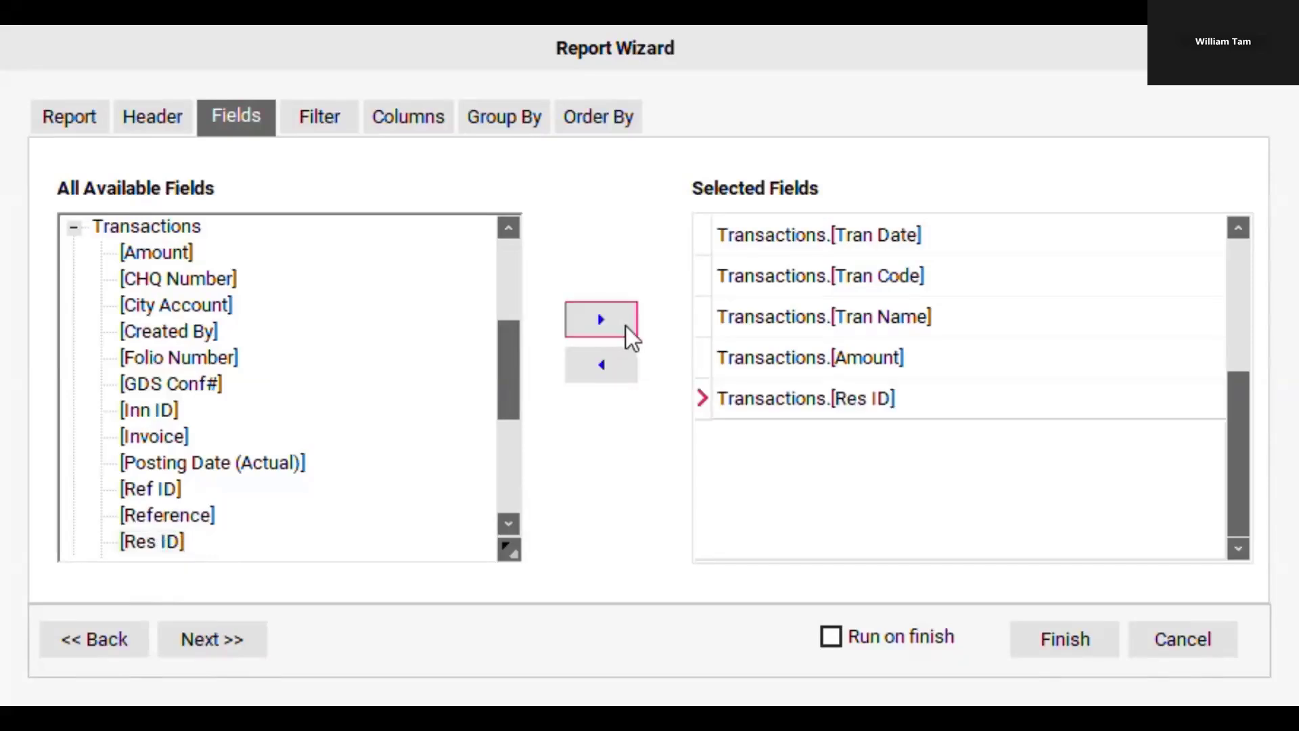
left_click(184, 335)
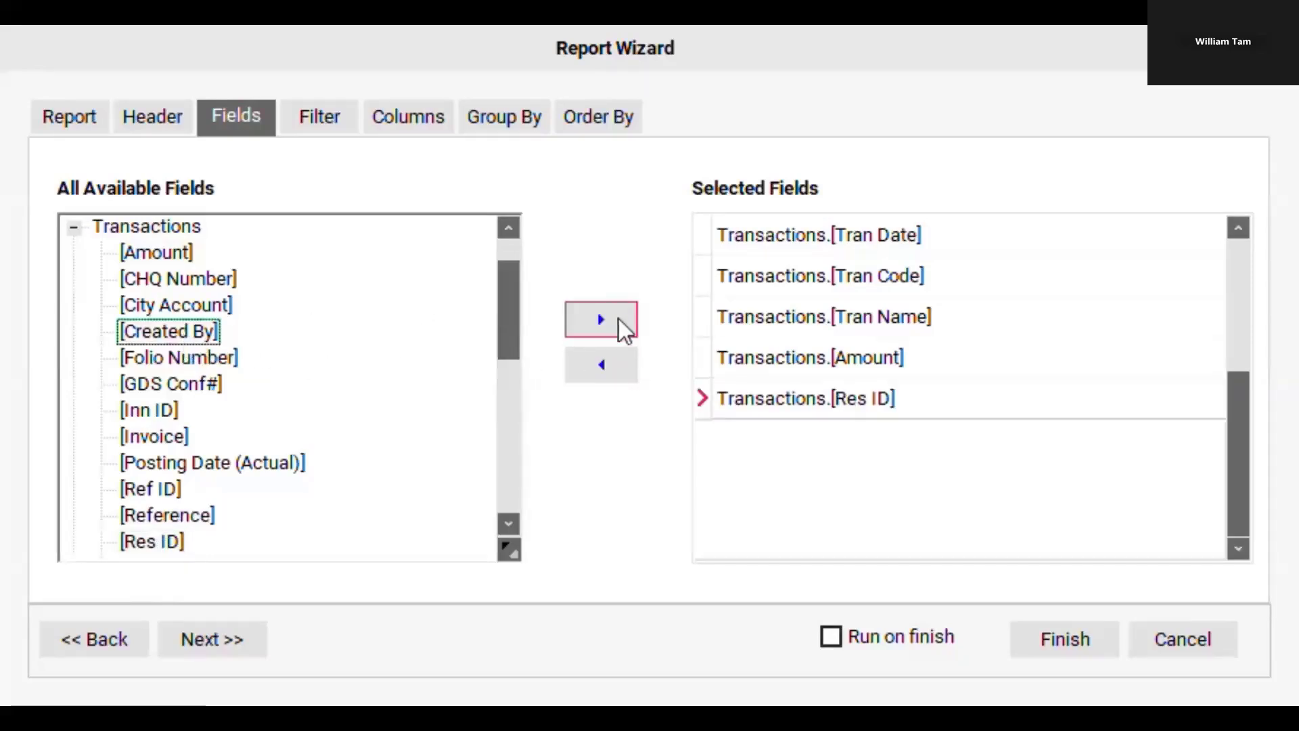
left_click(619, 318)
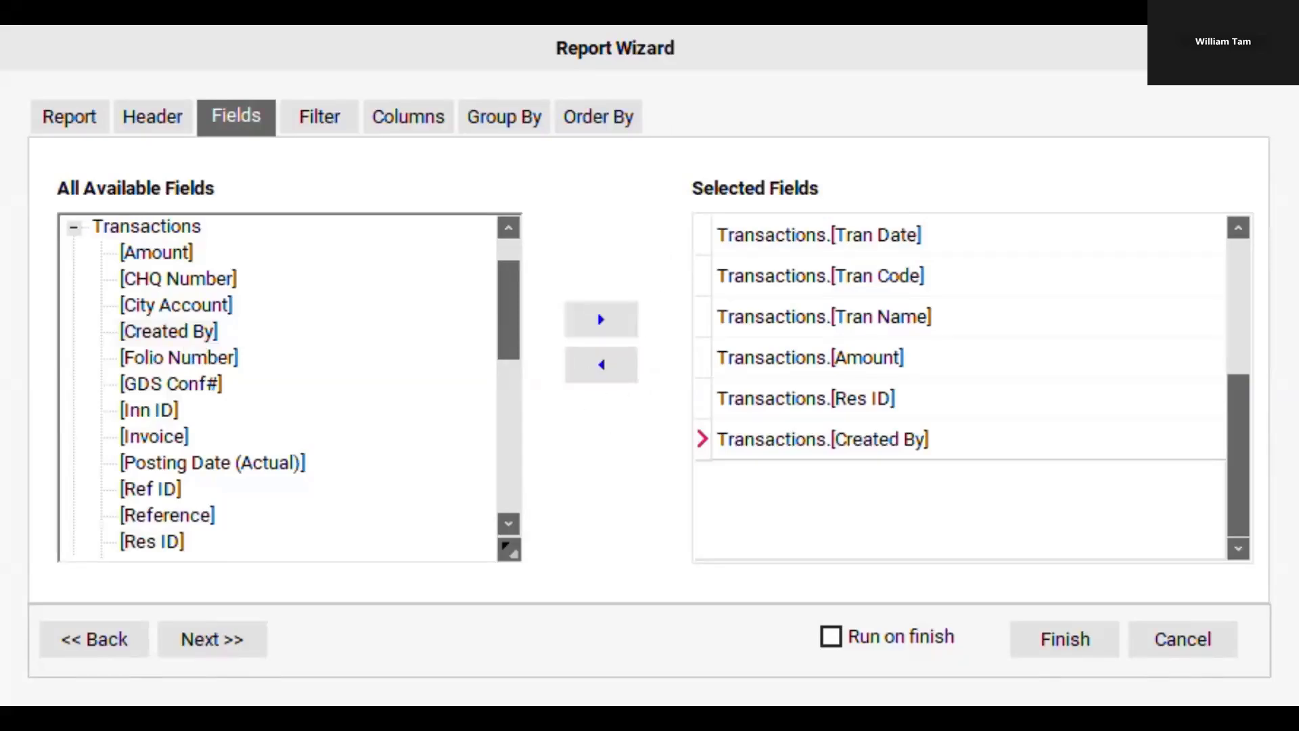
Step: Add the Status field from Reservations to the selected fields
left_click(73, 228)
left_click(73, 254)
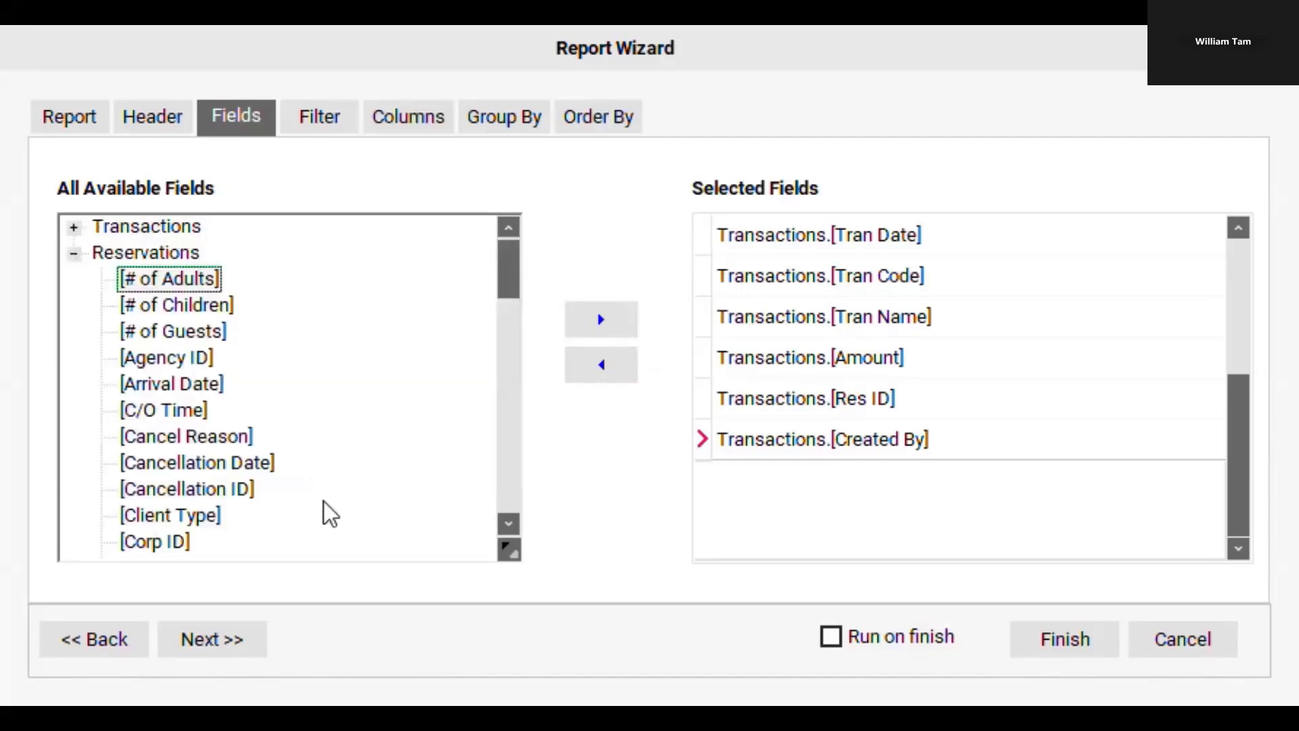
left_click(508, 526)
left_click(508, 526)
left_click(508, 525)
left_click(508, 525)
left_click(508, 525)
left_click(506, 528)
left_click(507, 528)
left_click(507, 528)
left_click(507, 529)
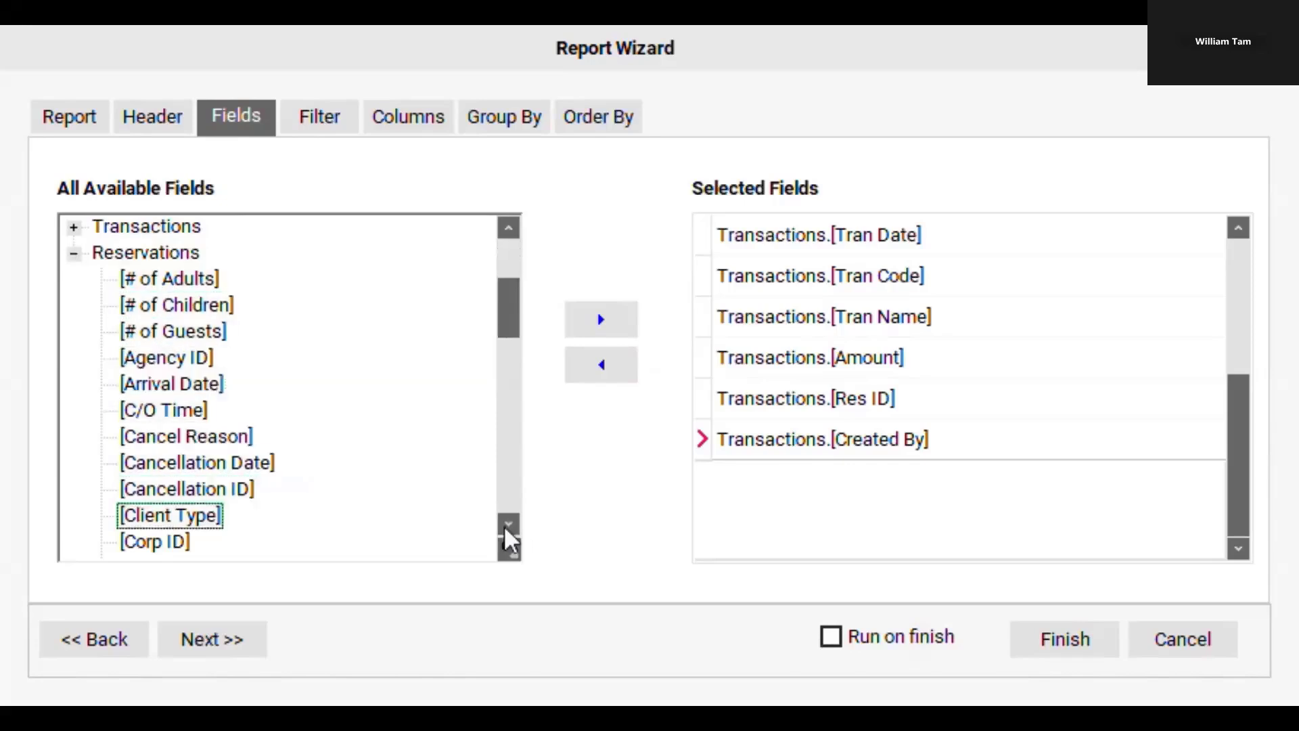
left_click(507, 529)
left_click(507, 528)
left_click(507, 528)
left_click(507, 529)
left_click(507, 528)
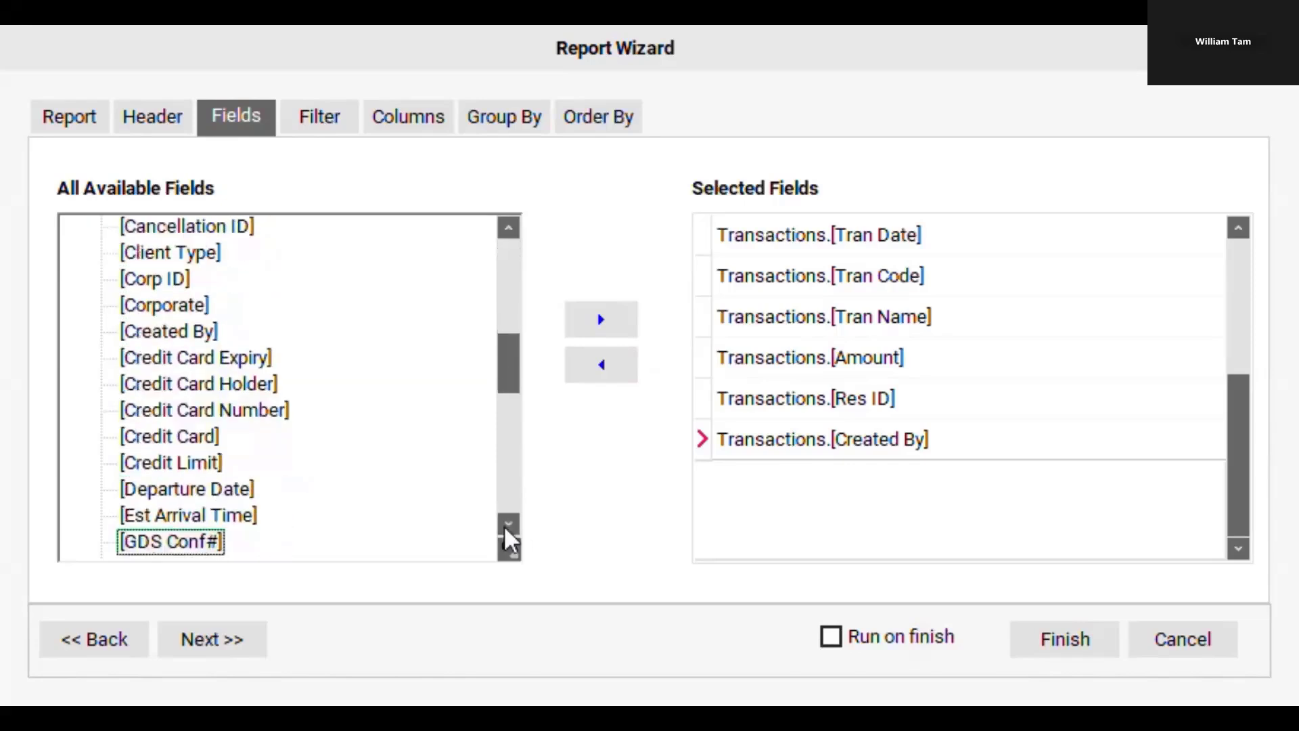
left_click(507, 528)
left_click(507, 528)
left_click(507, 528)
left_click(505, 529)
left_click(506, 528)
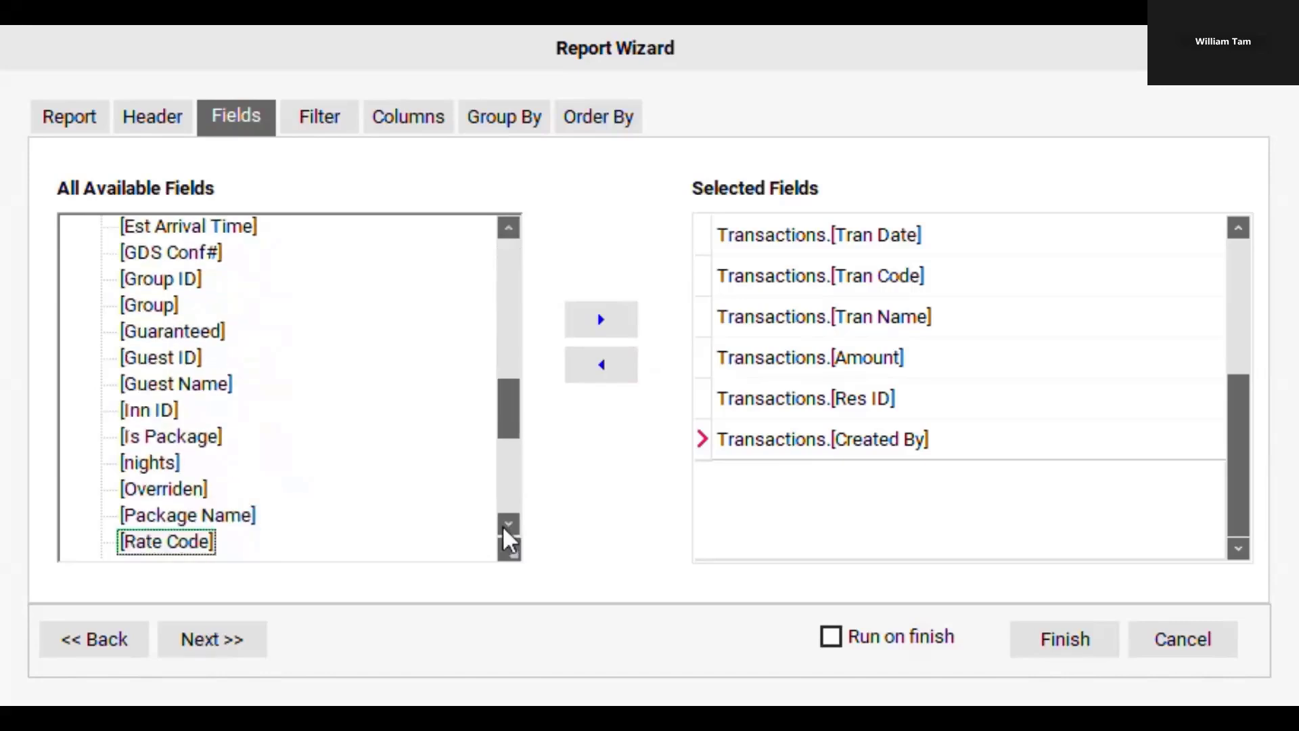
left_click(506, 528)
left_click(505, 529)
left_click(505, 529)
left_click(505, 529)
left_click(504, 528)
left_click(504, 528)
left_click(504, 528)
left_click(505, 528)
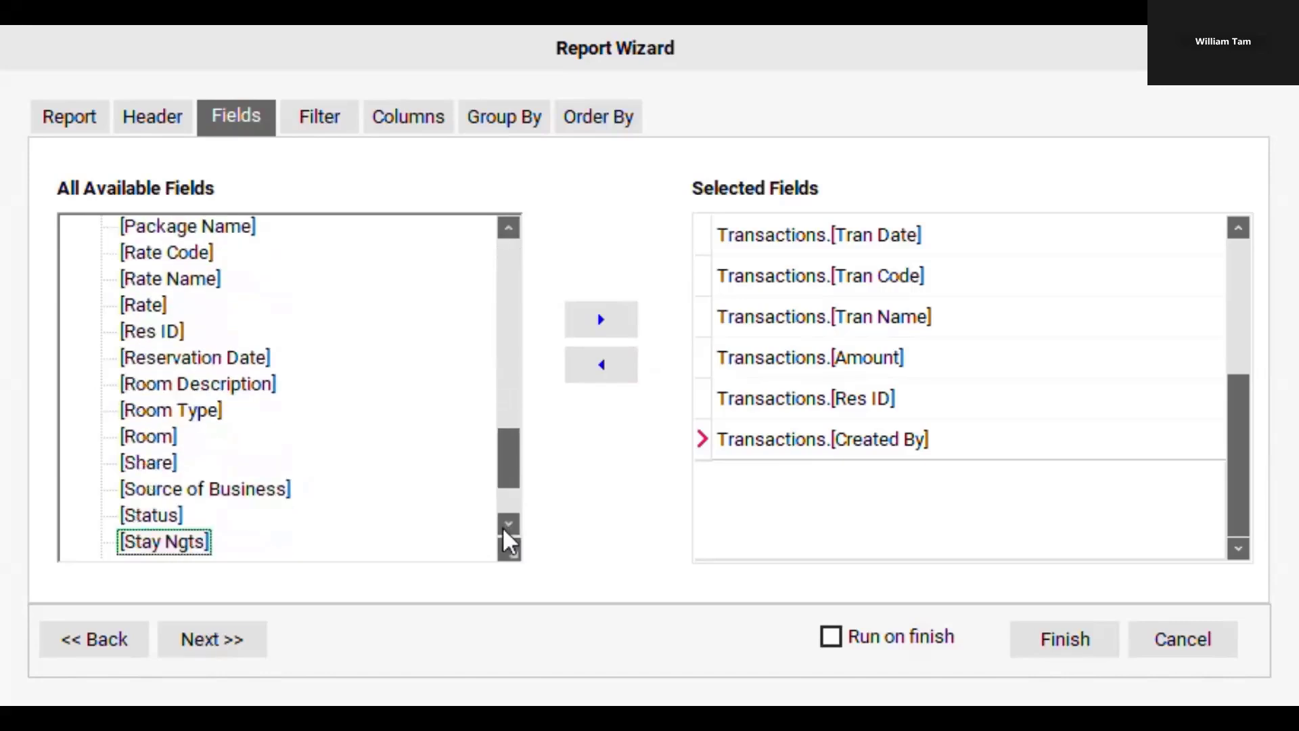
left_click(163, 516)
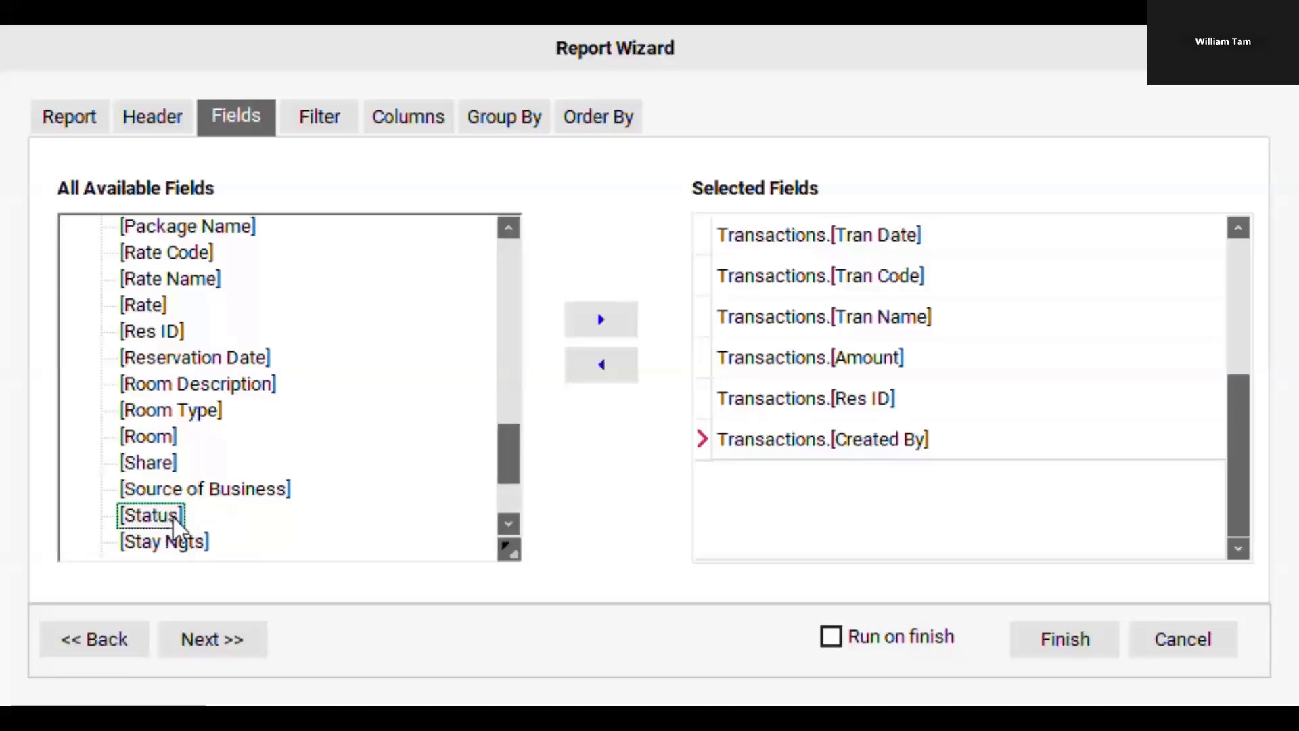
left_click(605, 325)
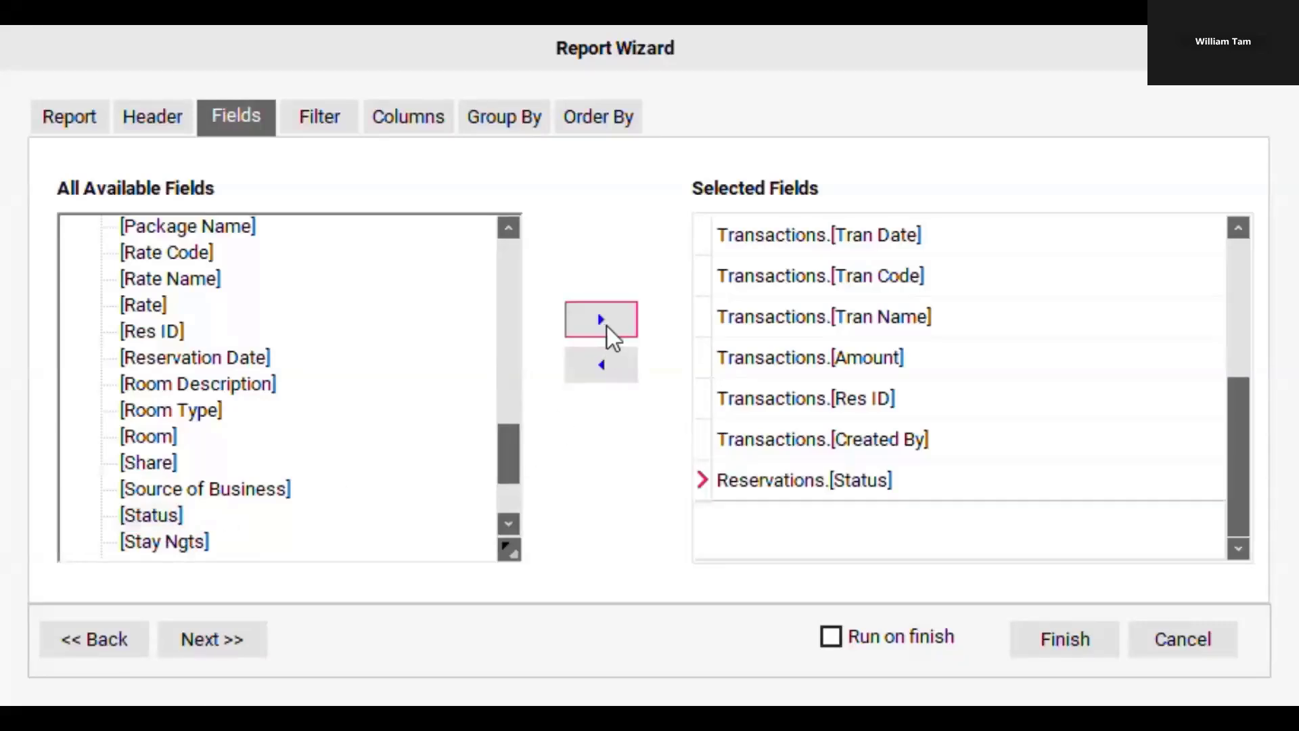
Step: Create a filter expression requiring Transactions Tran Date >= a parameter with the prompt "Date From:"
left_click(213, 640)
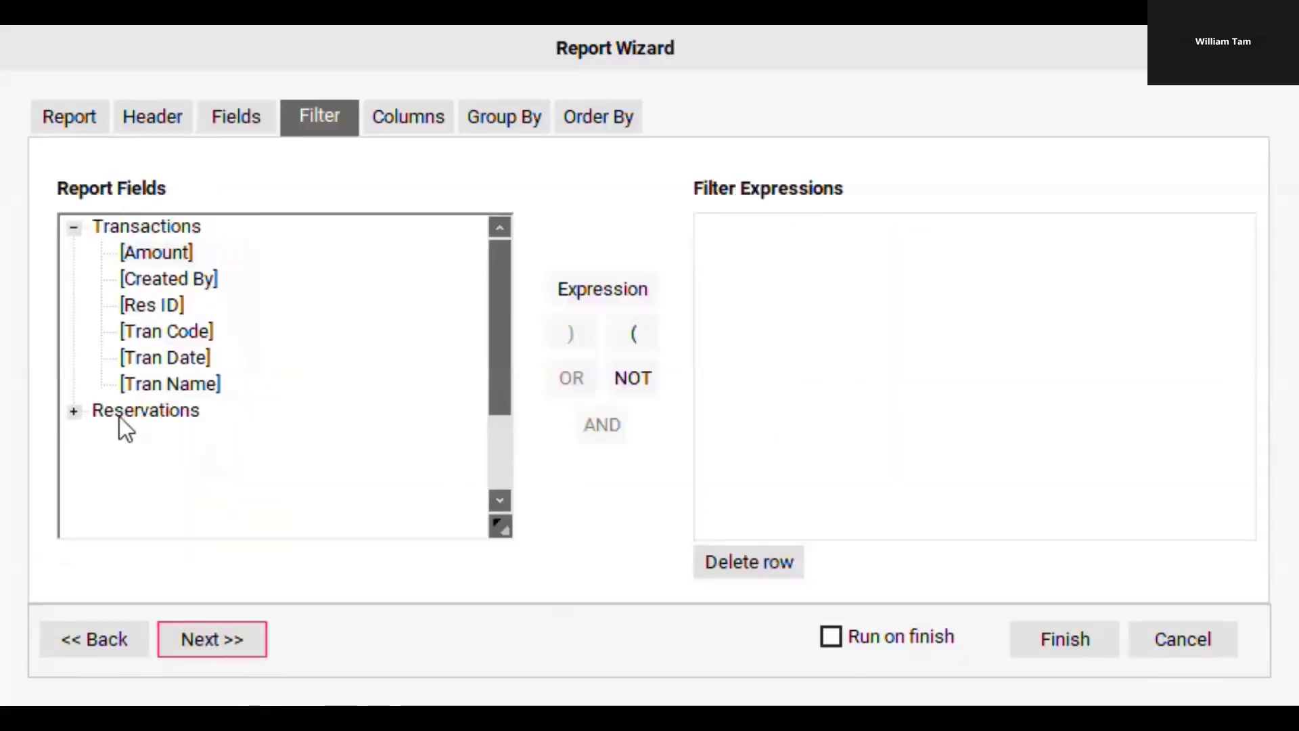
left_click(73, 410)
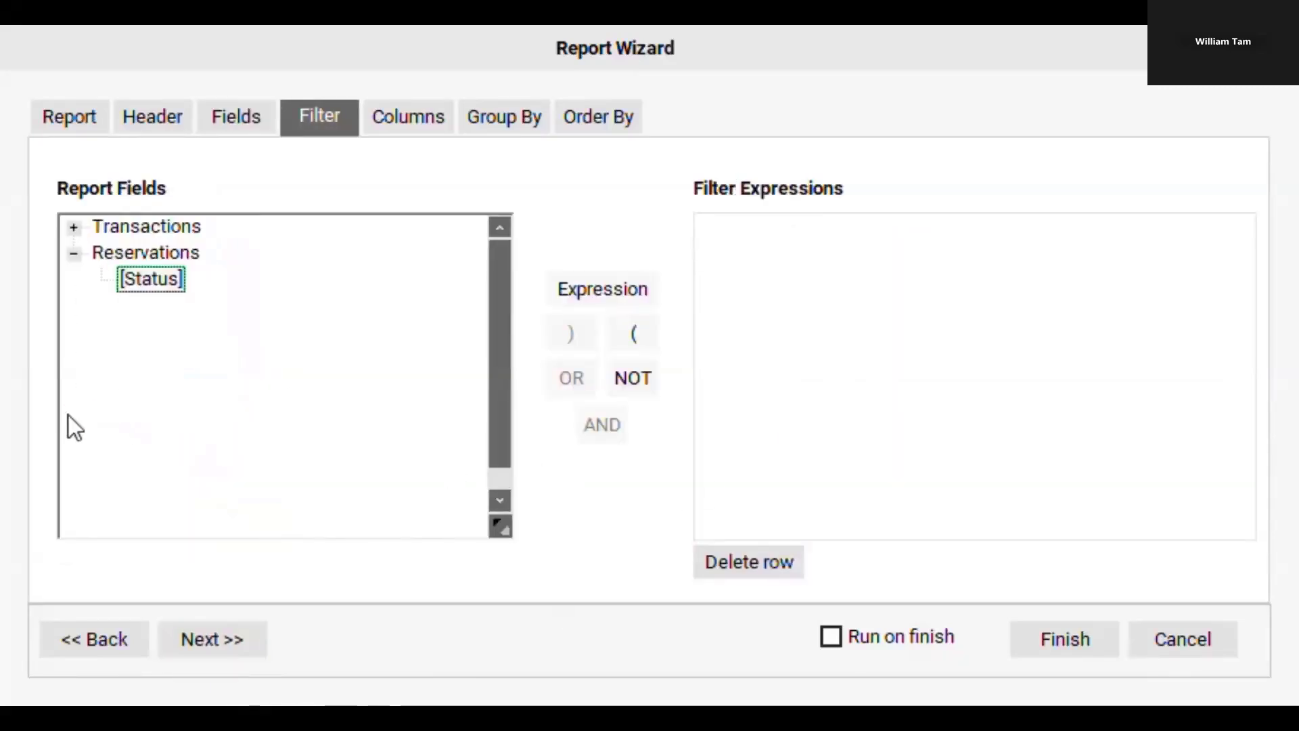
left_click(74, 228)
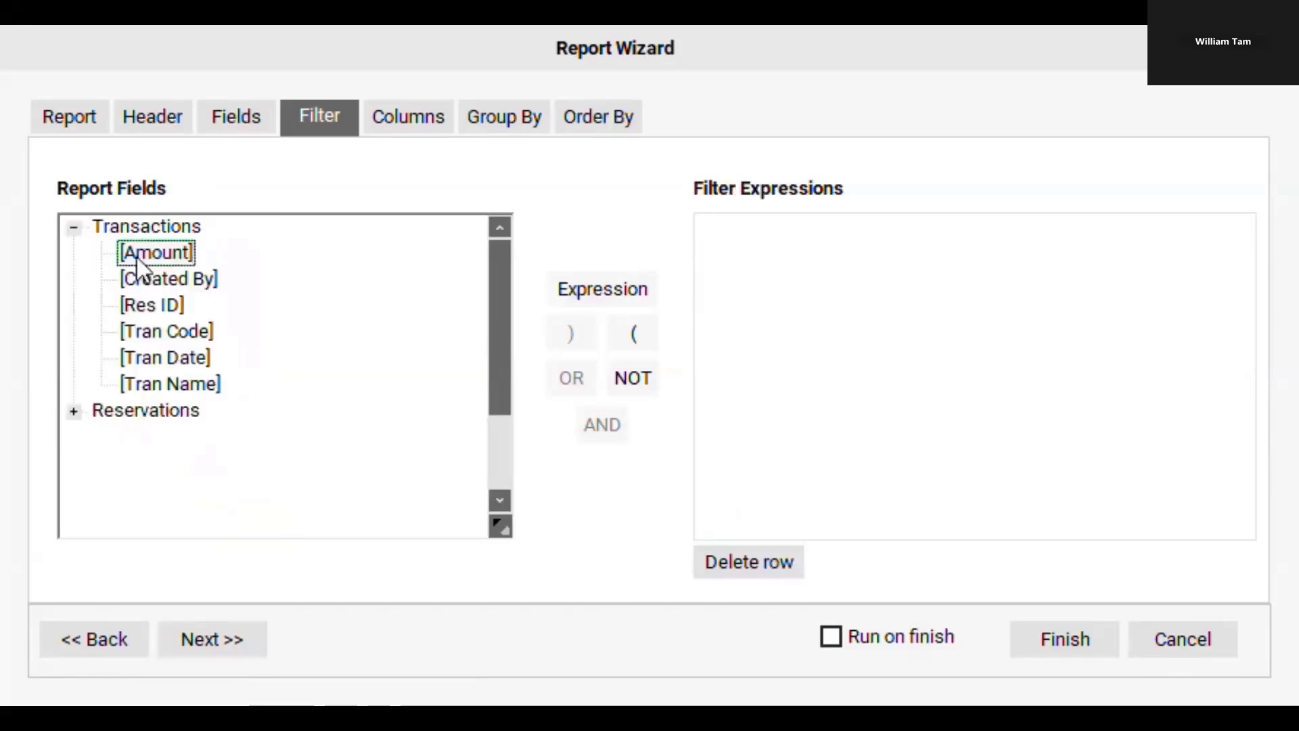
left_click(185, 356)
left_click(641, 294)
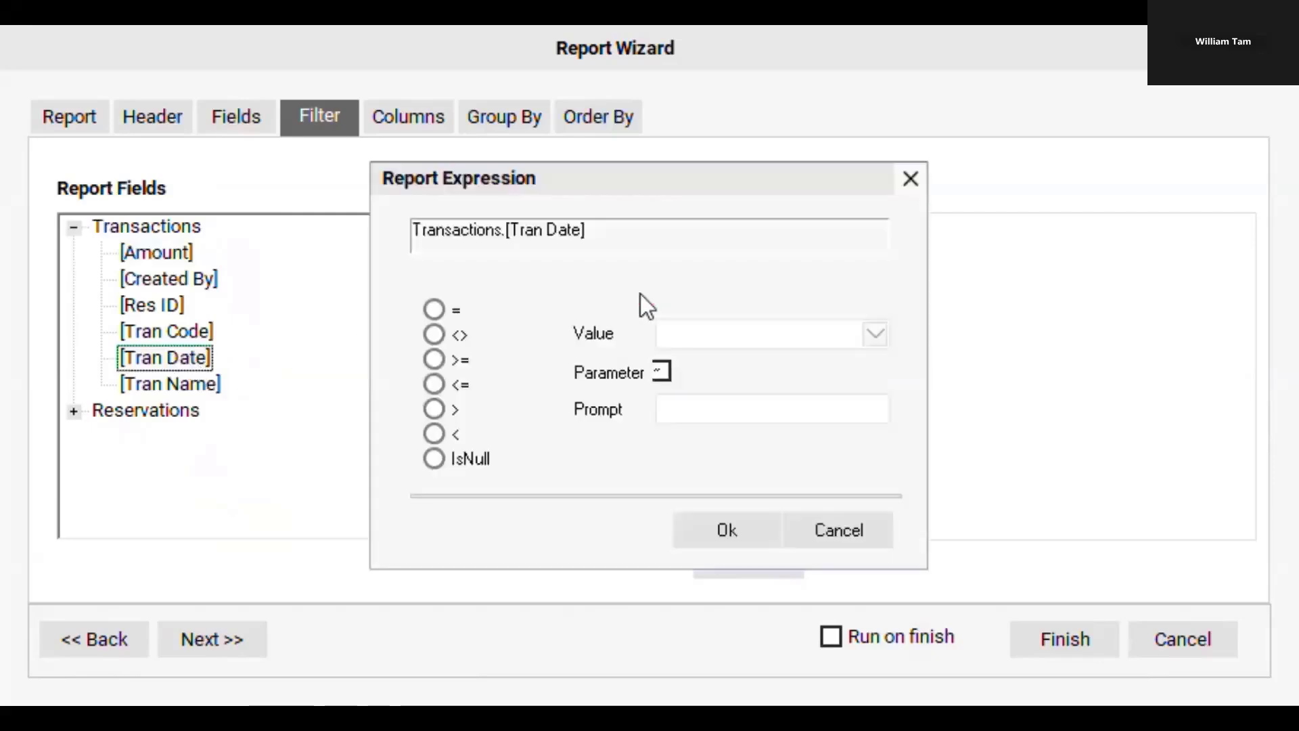
left_click(434, 359)
left_click(661, 372)
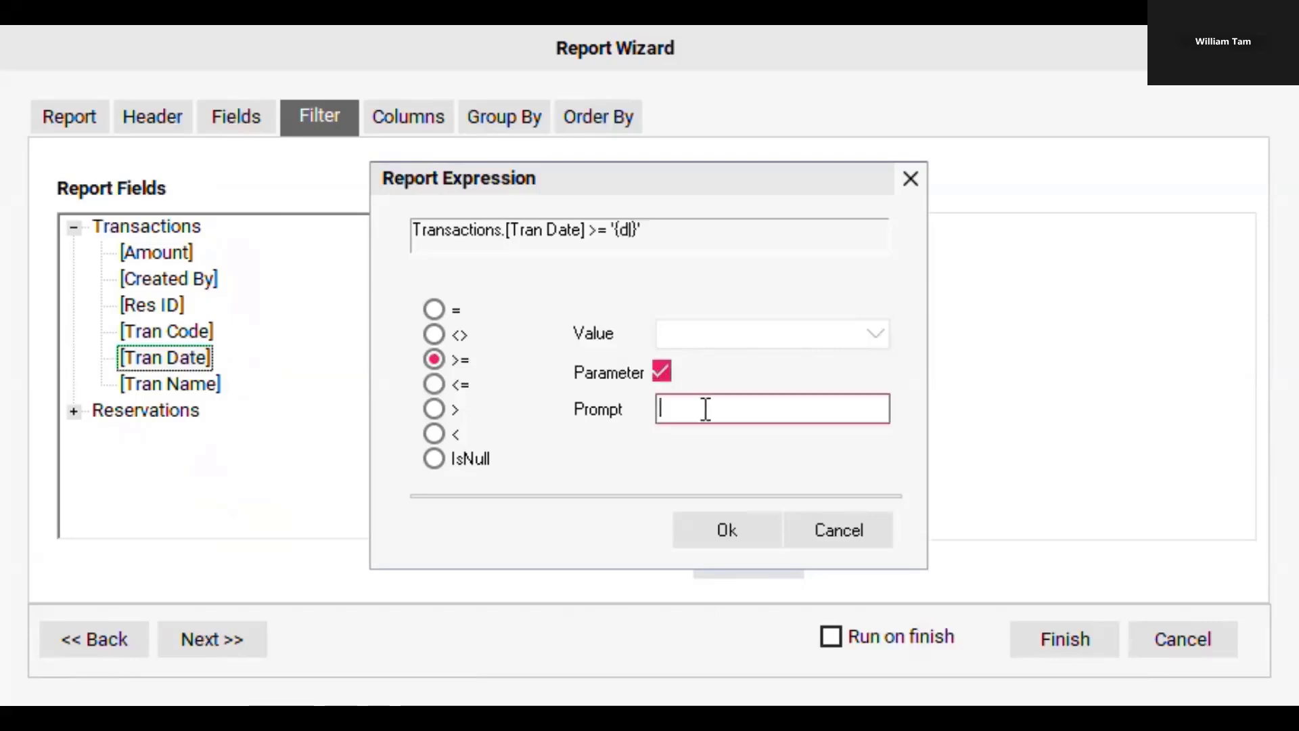
type("Date From:")
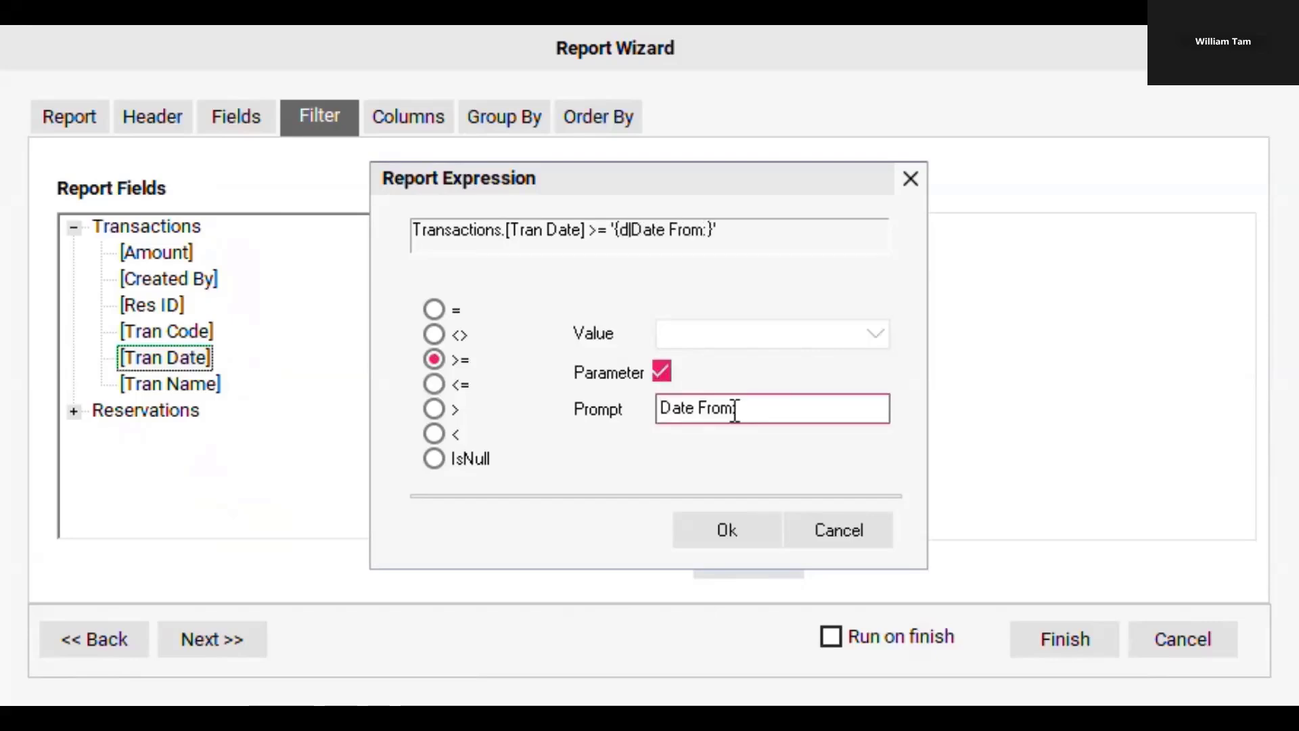
left_click(708, 529)
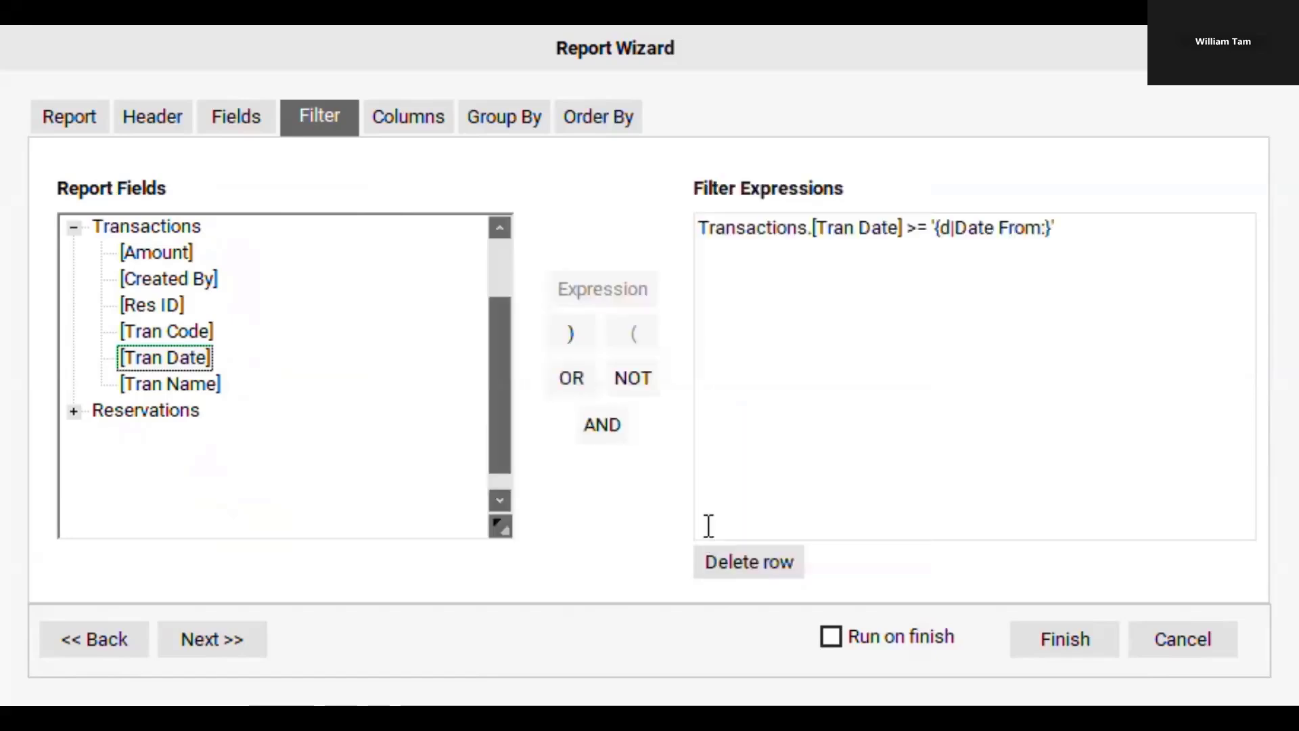
Step: Add an AND filter expression requiring Transactions Tran Date <= a parameter with the prompt "Date To:"
left_click(611, 423)
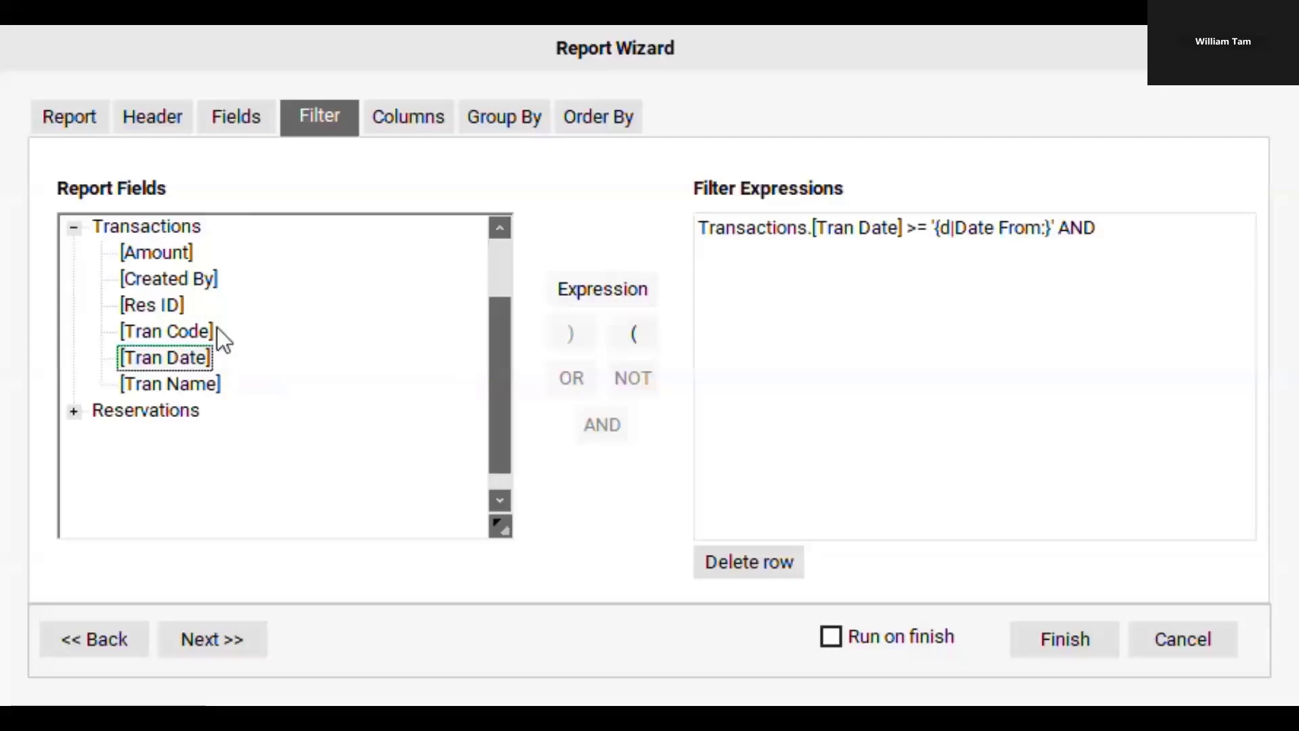
left_click(607, 284)
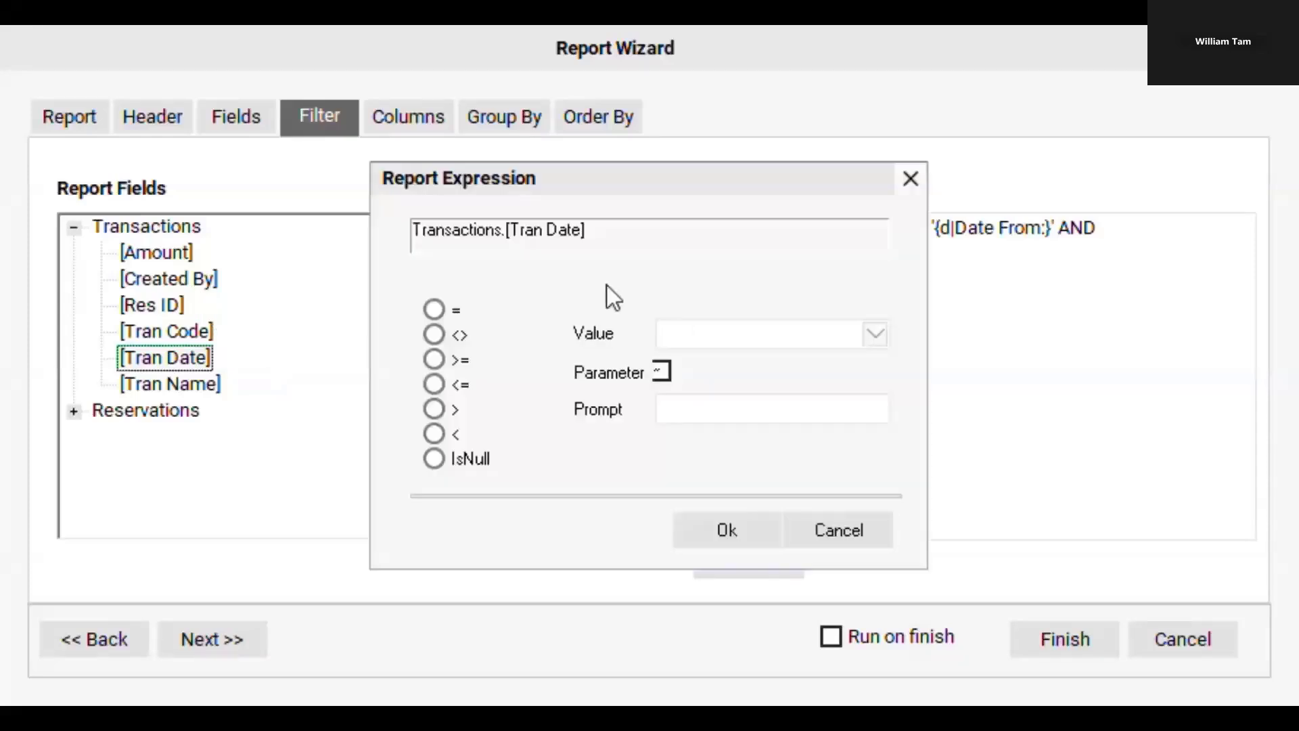
left_click(435, 384)
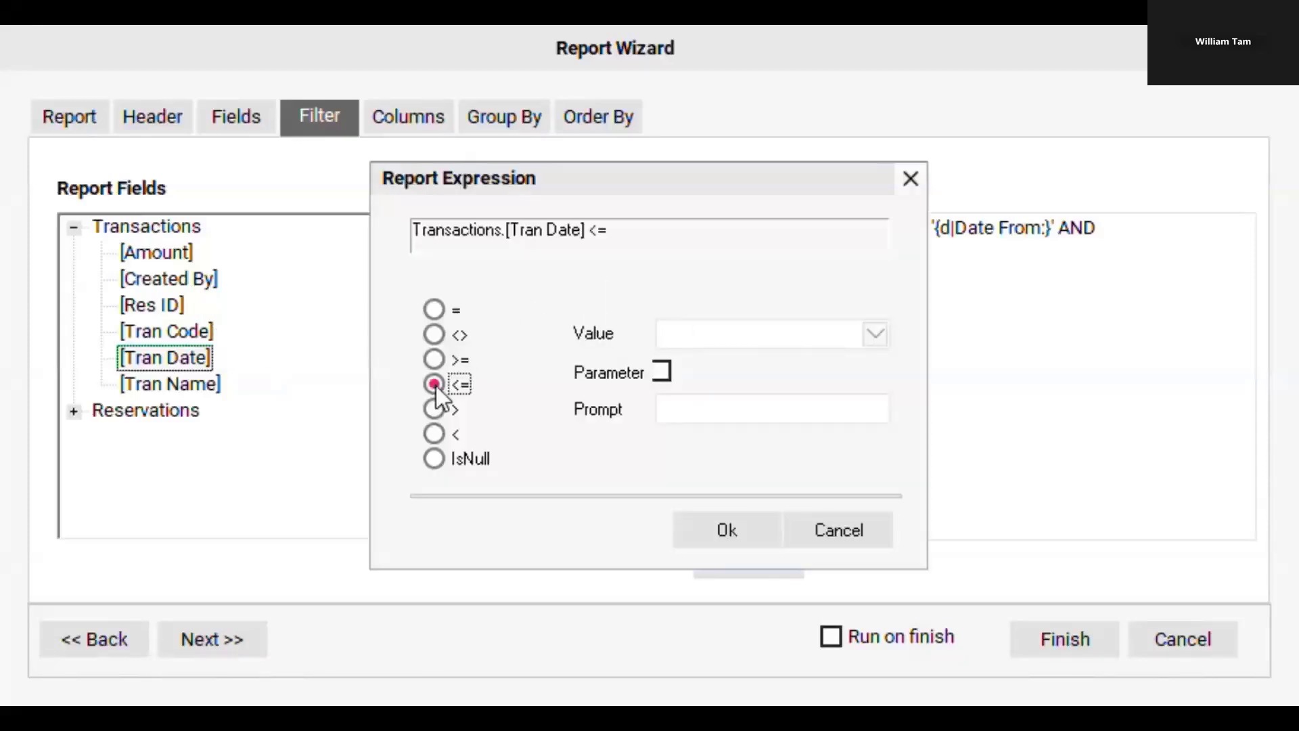
left_click(661, 372)
left_click(692, 413)
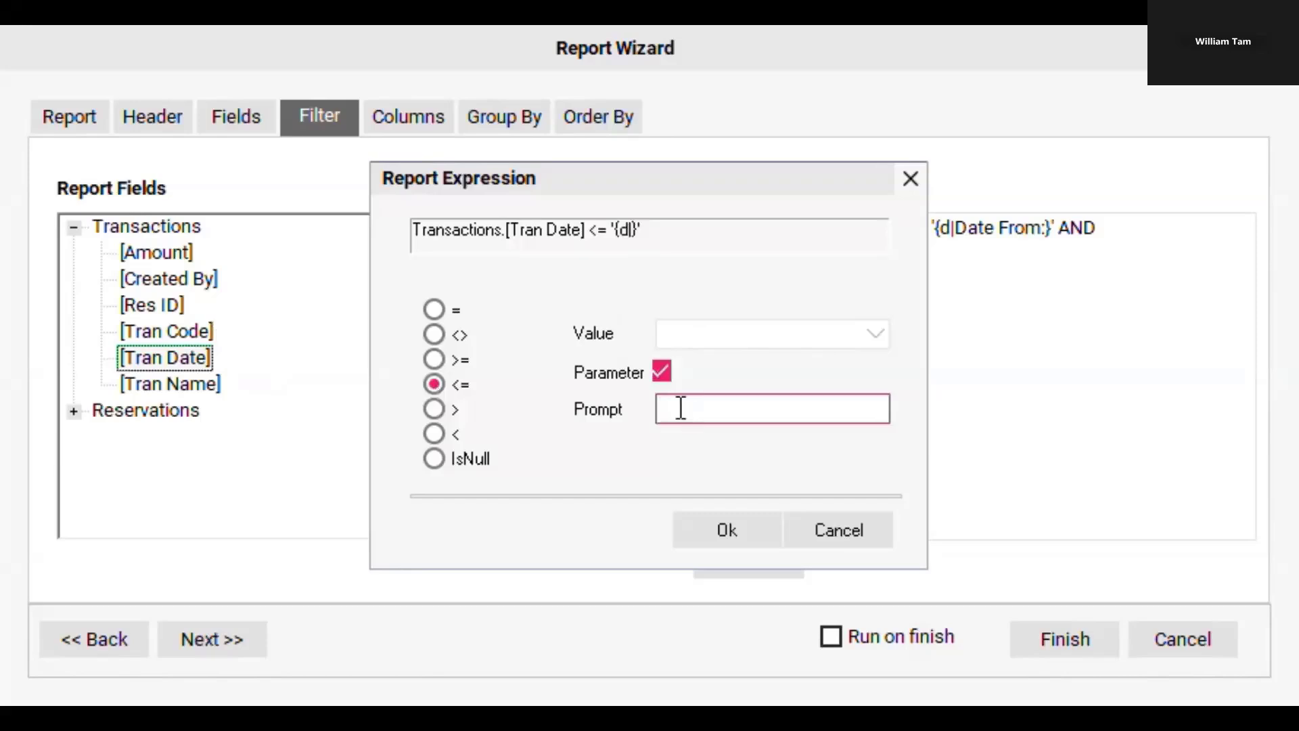
type("Date To:")
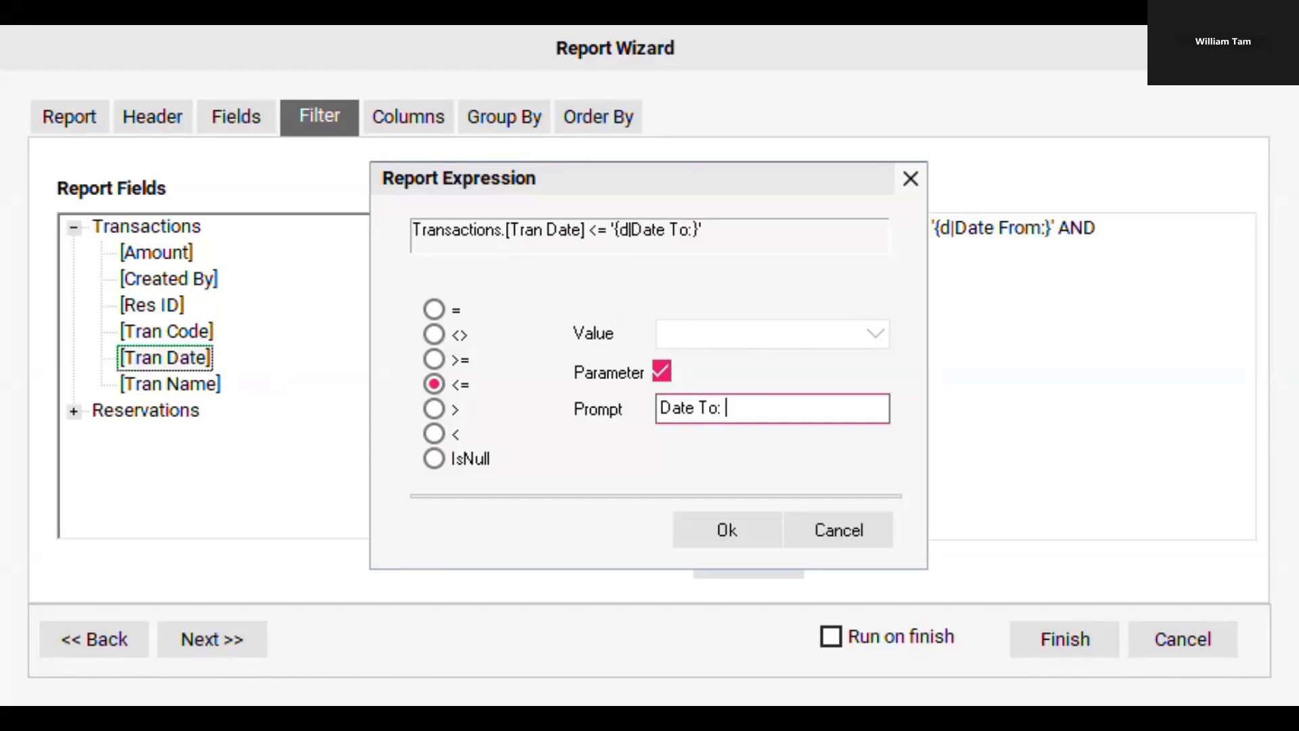
left_click(750, 532)
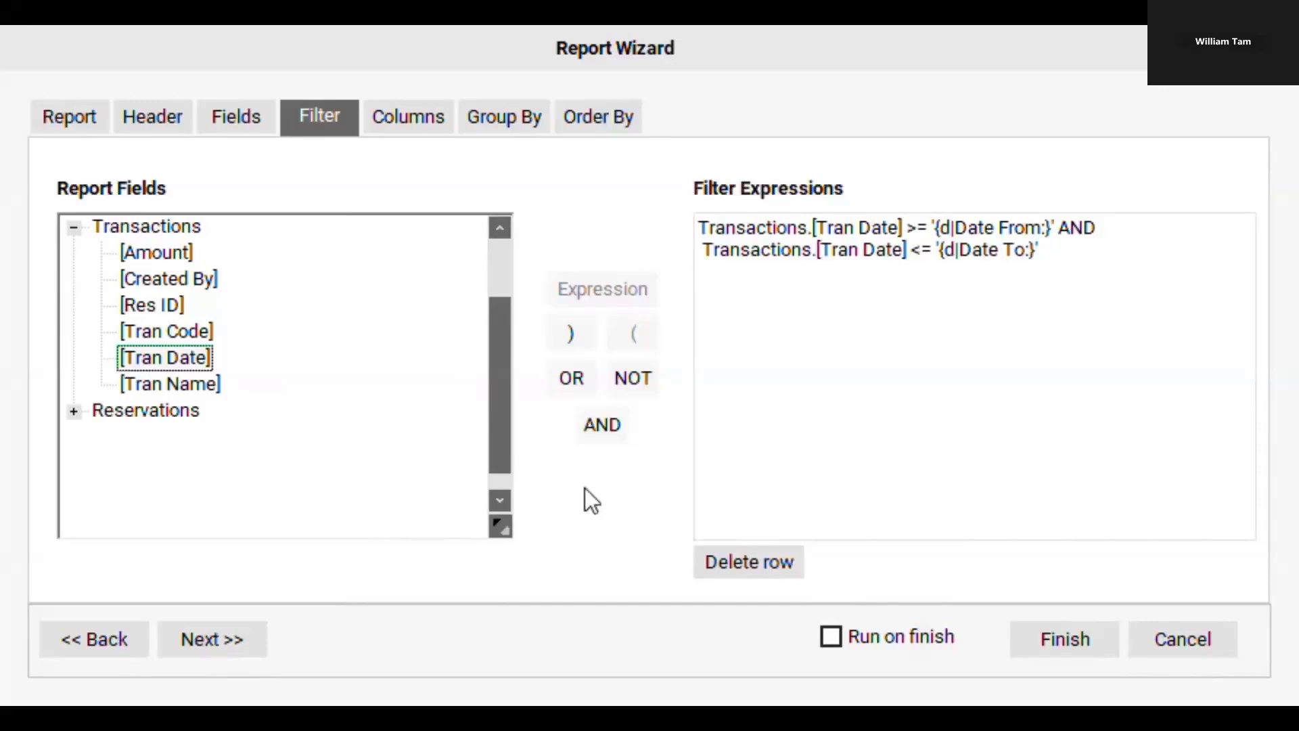
Step: Add an AND filter expression requiring Transactions Tran Code like a parameter with the prompt "Enter Code:"
left_click(177, 334)
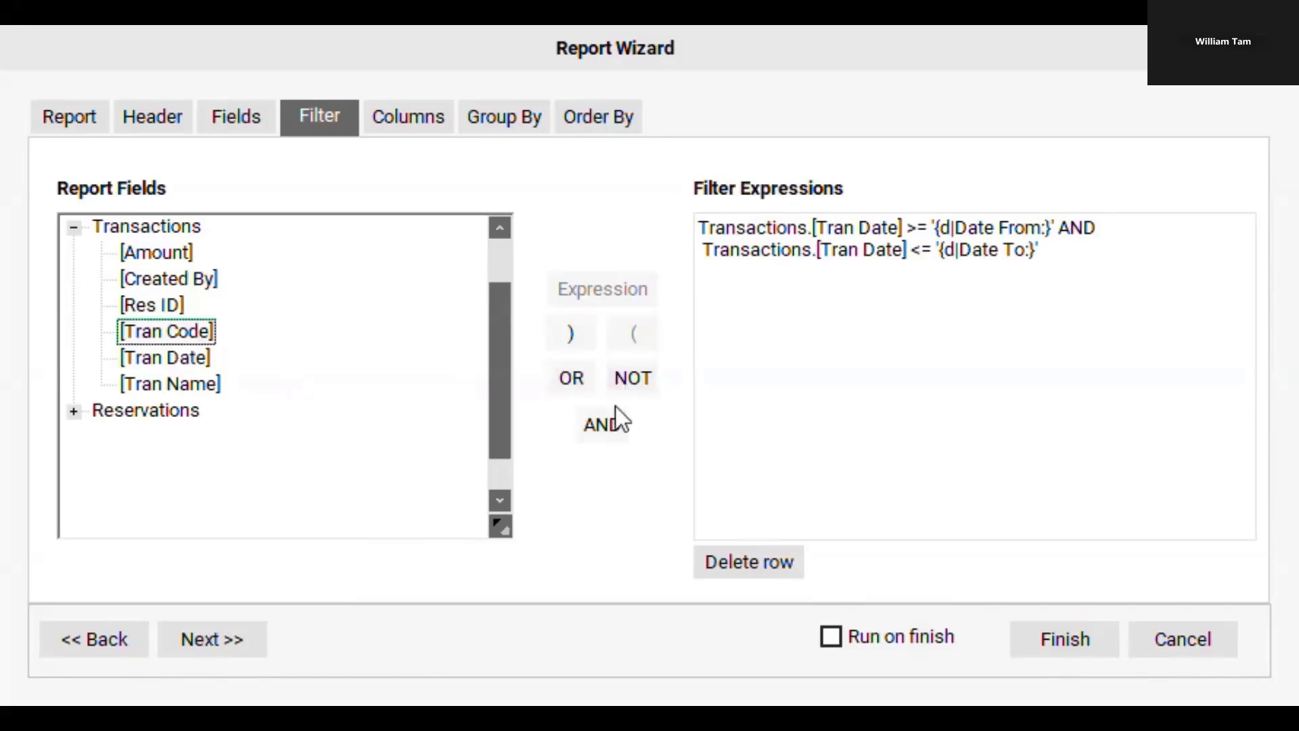
left_click(606, 428)
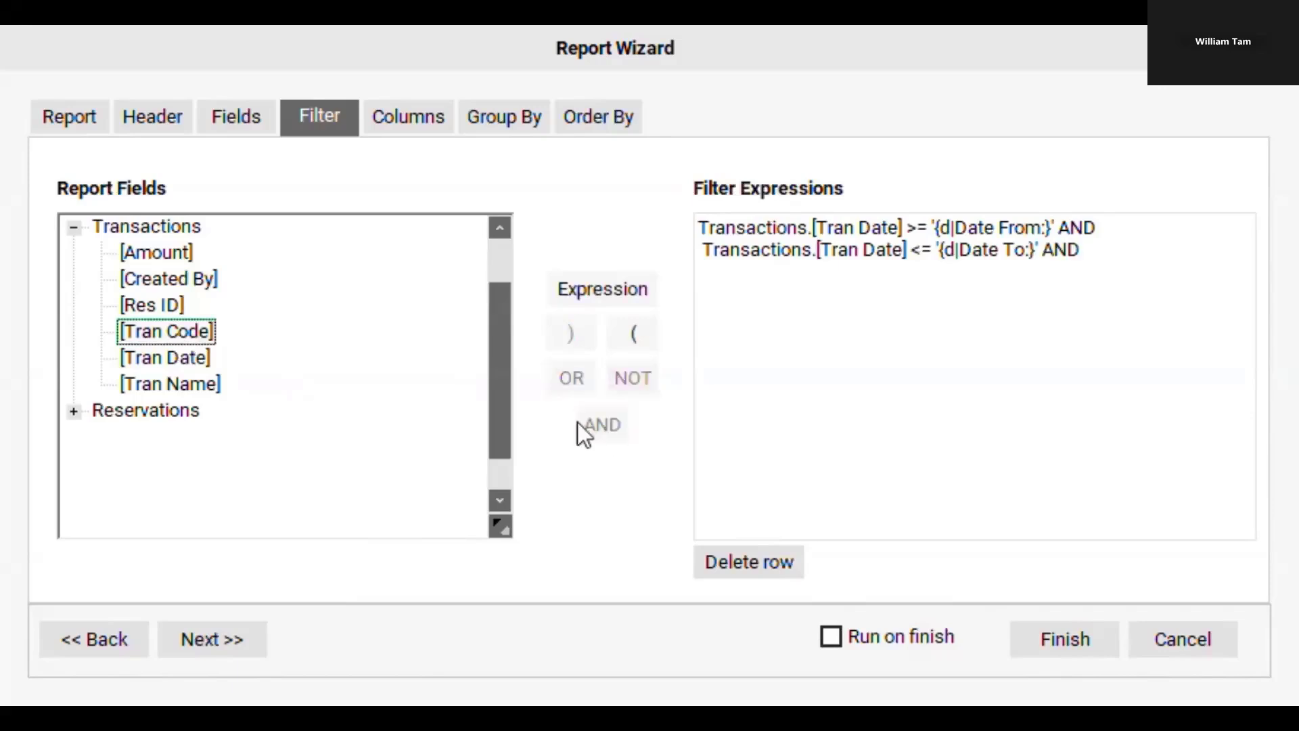
left_click(625, 289)
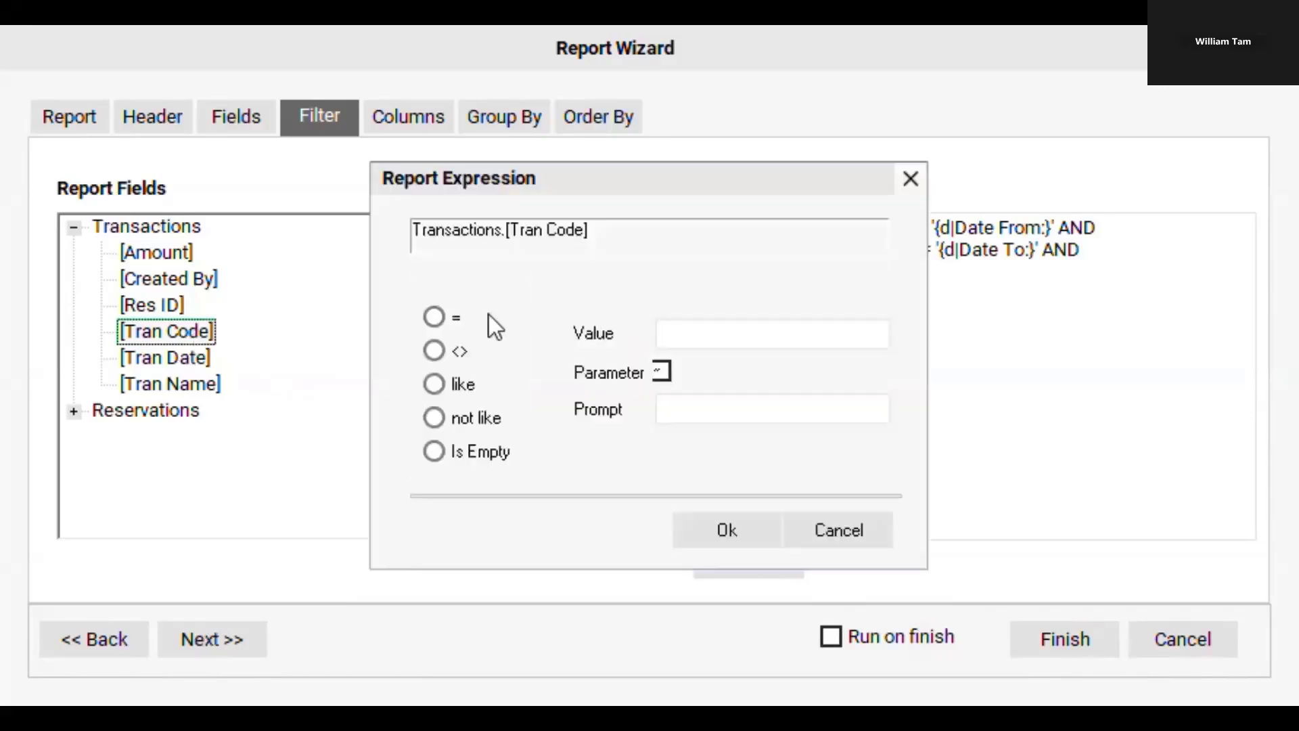
left_click(435, 384)
left_click(662, 372)
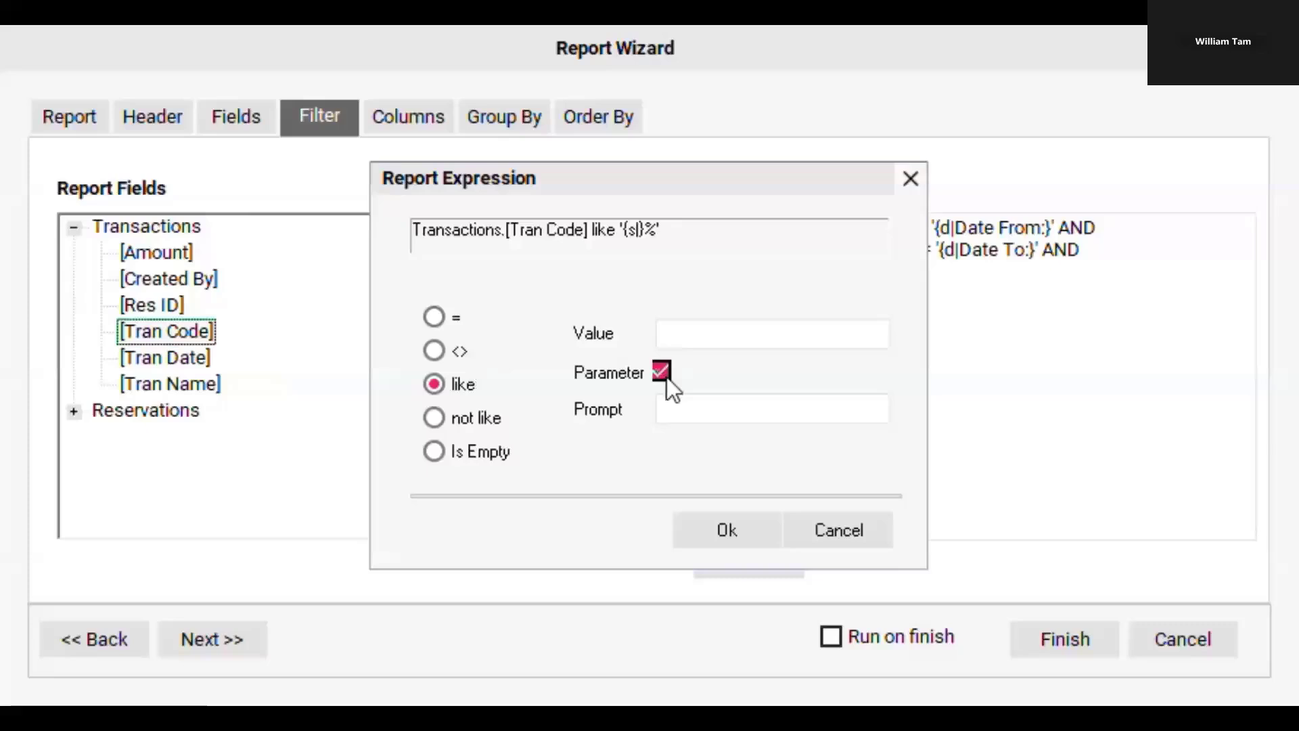
left_click(699, 408)
type("Enter")
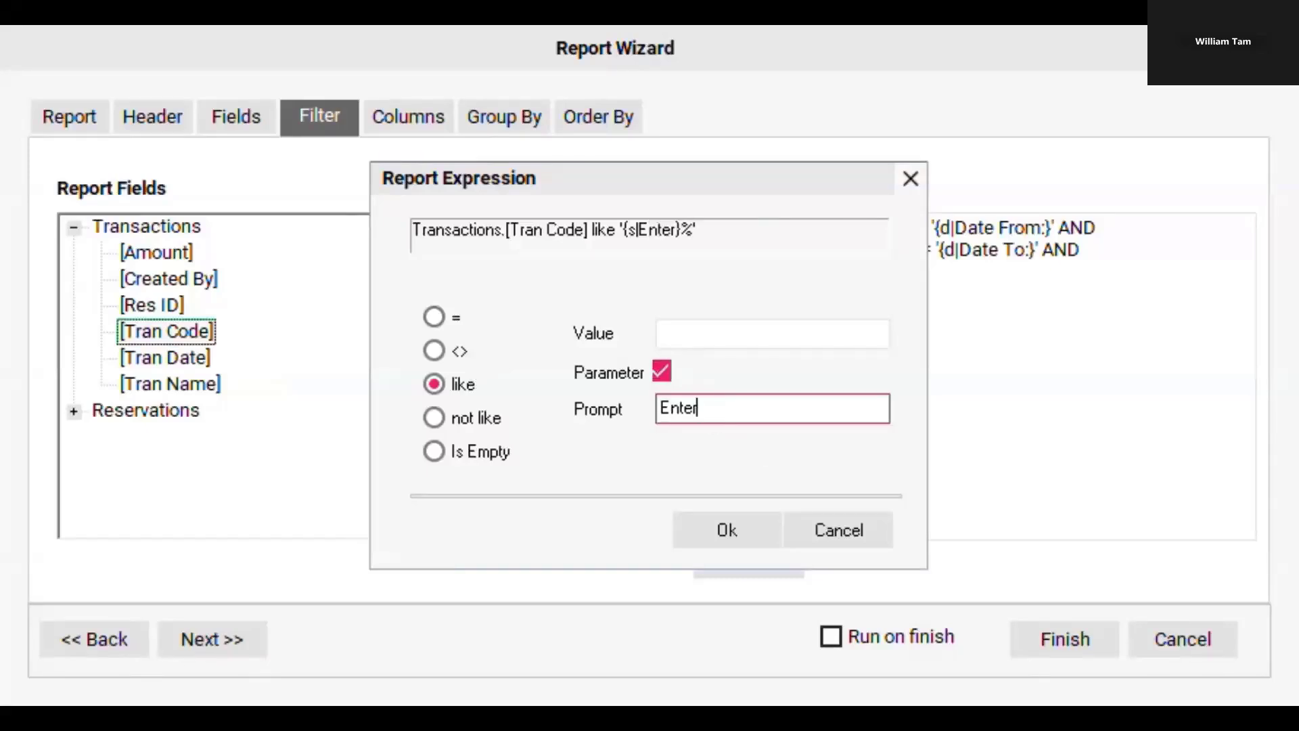
type(" Code:")
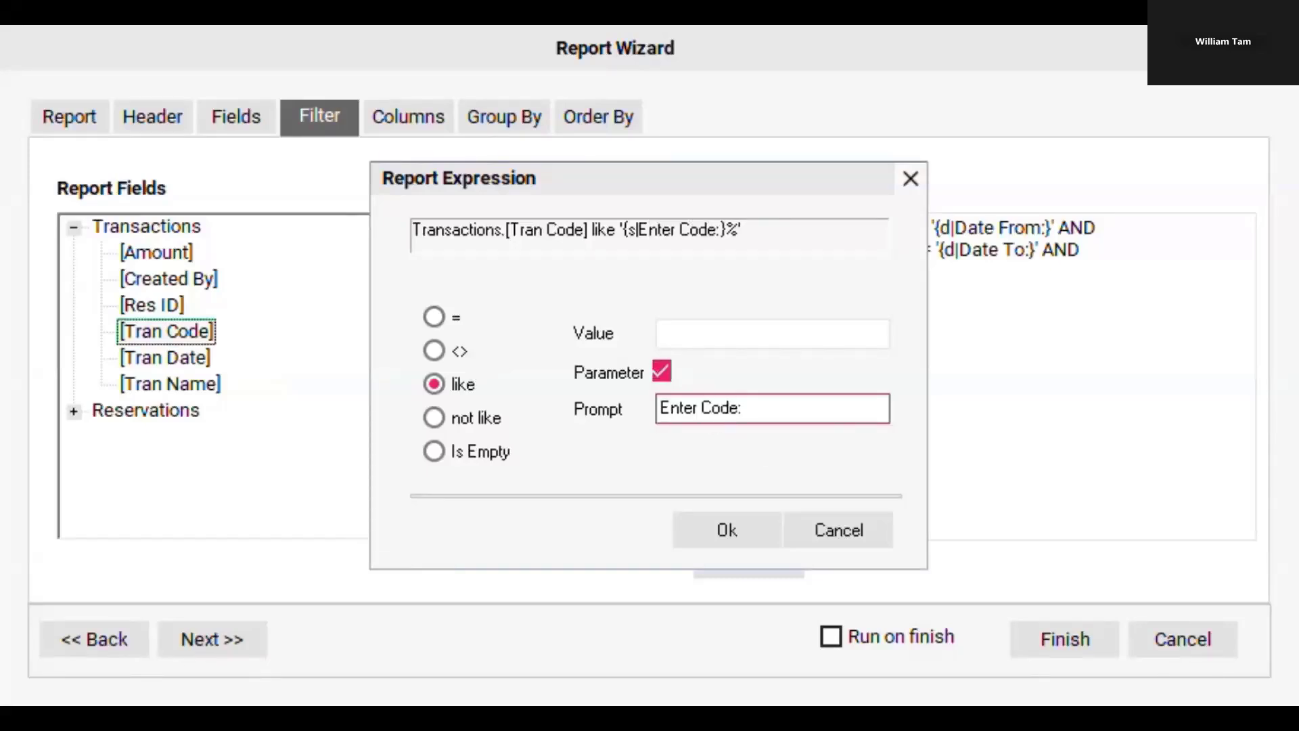
left_click(749, 532)
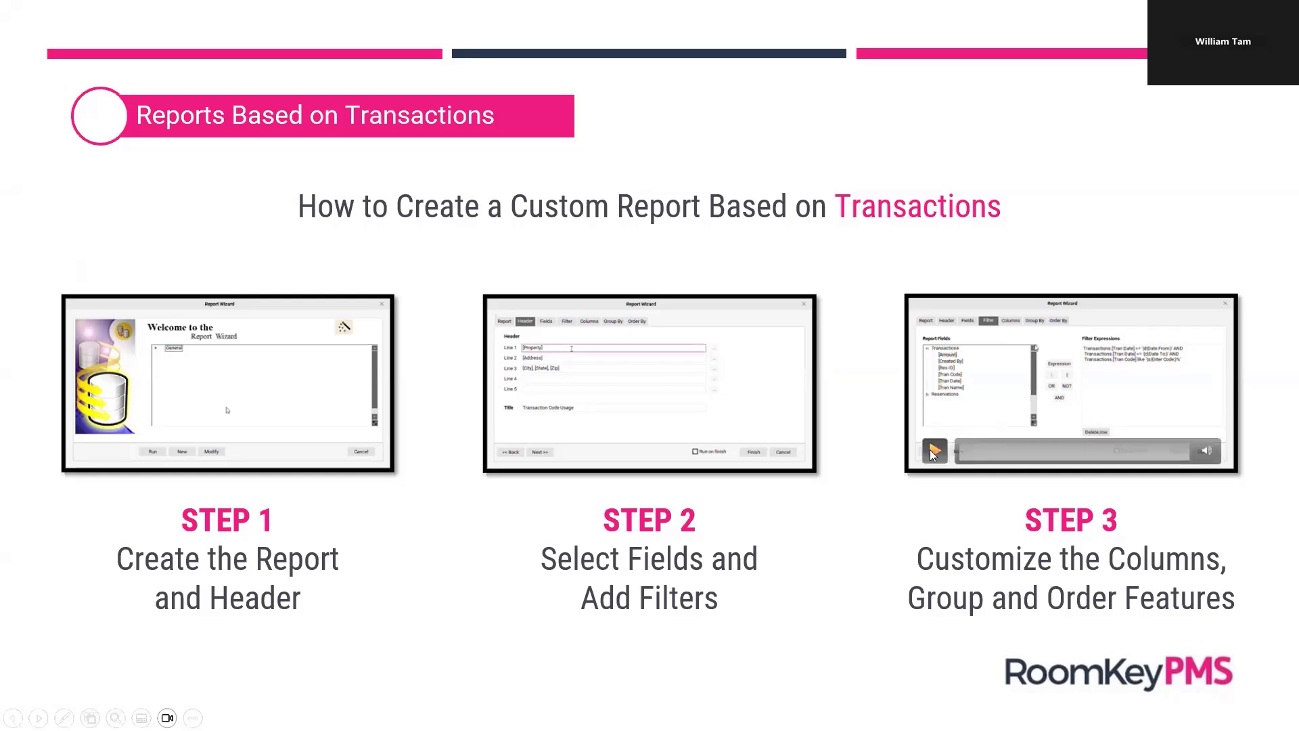
left_click(934, 453)
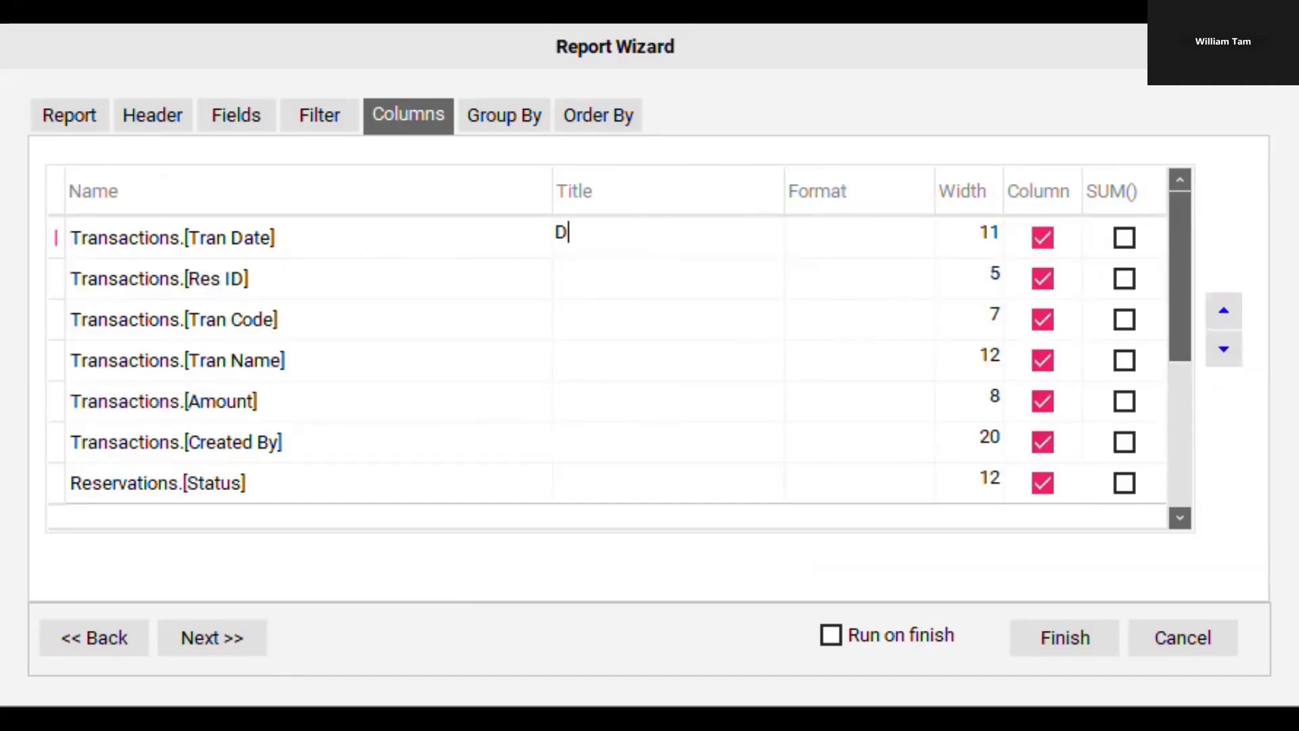
Step: Title the Tran Date, Tran Code and Tran Name columns "Date", "Code" and "Name" respectively
type("e")
left_click(632, 320)
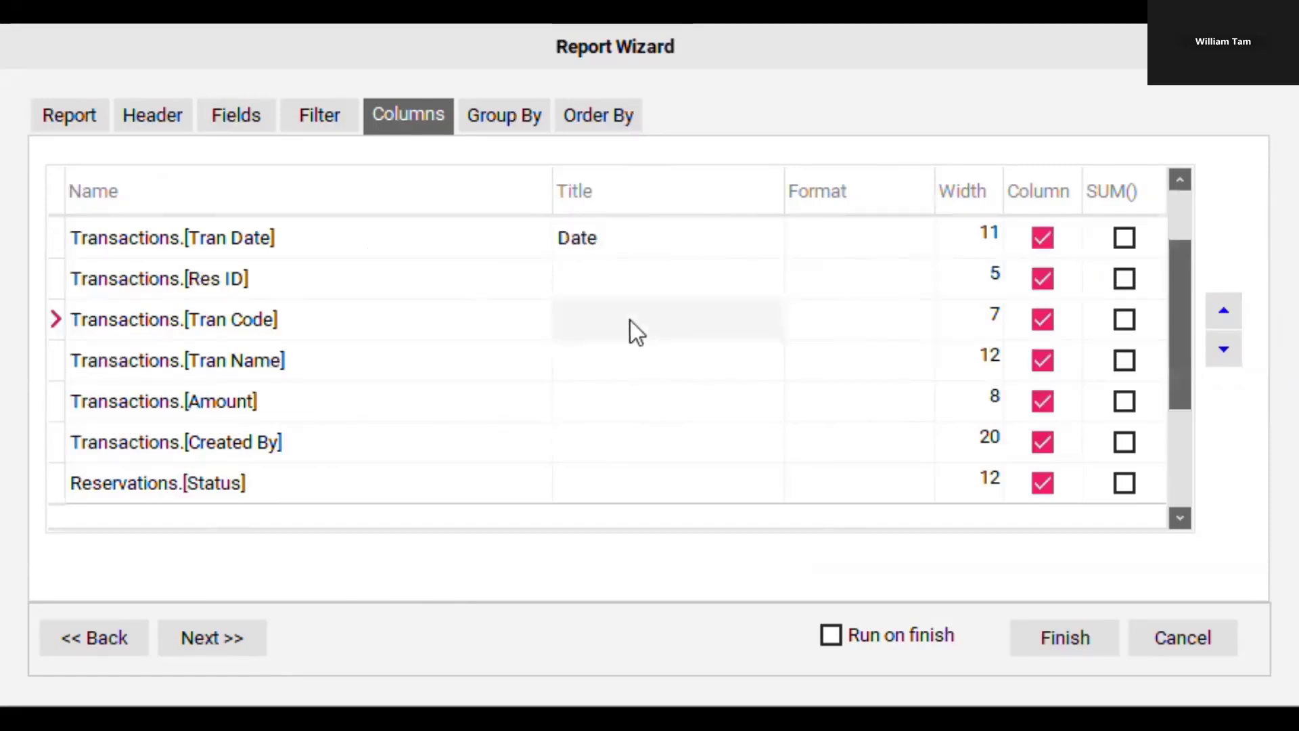
type("Code")
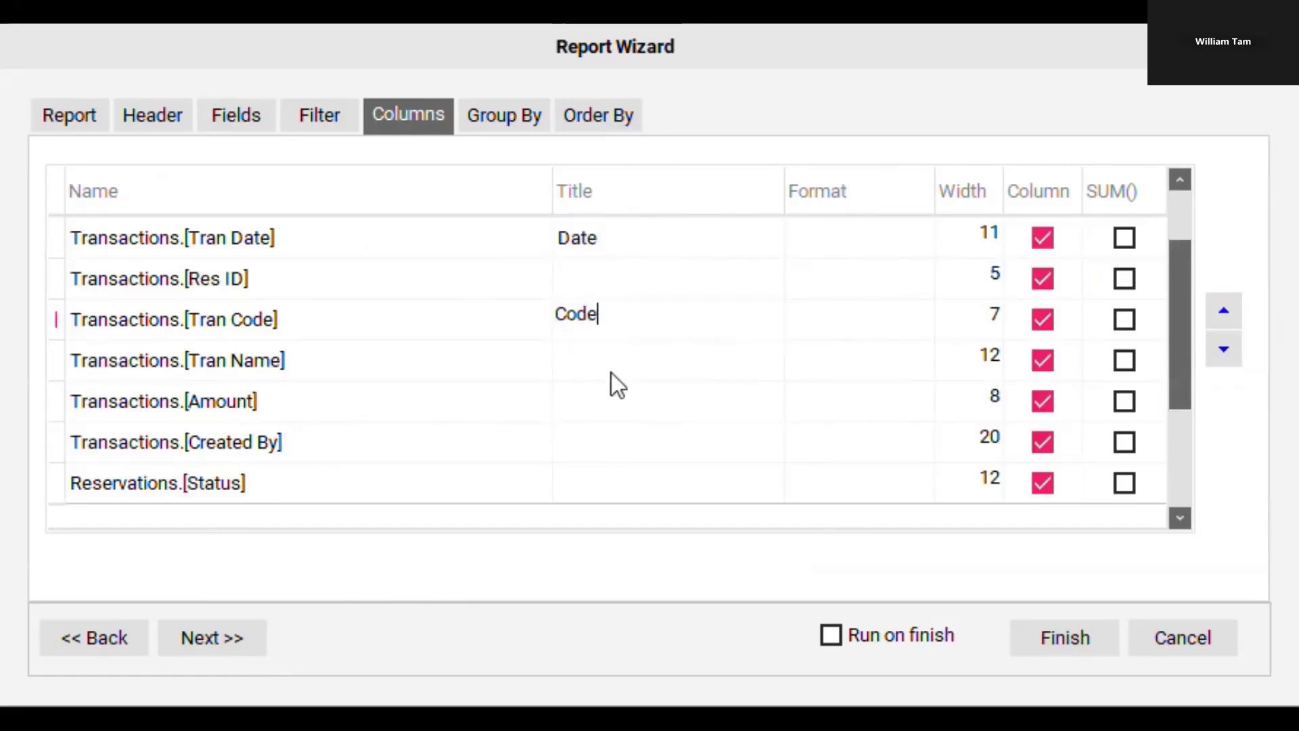
left_click(611, 373)
type("Name")
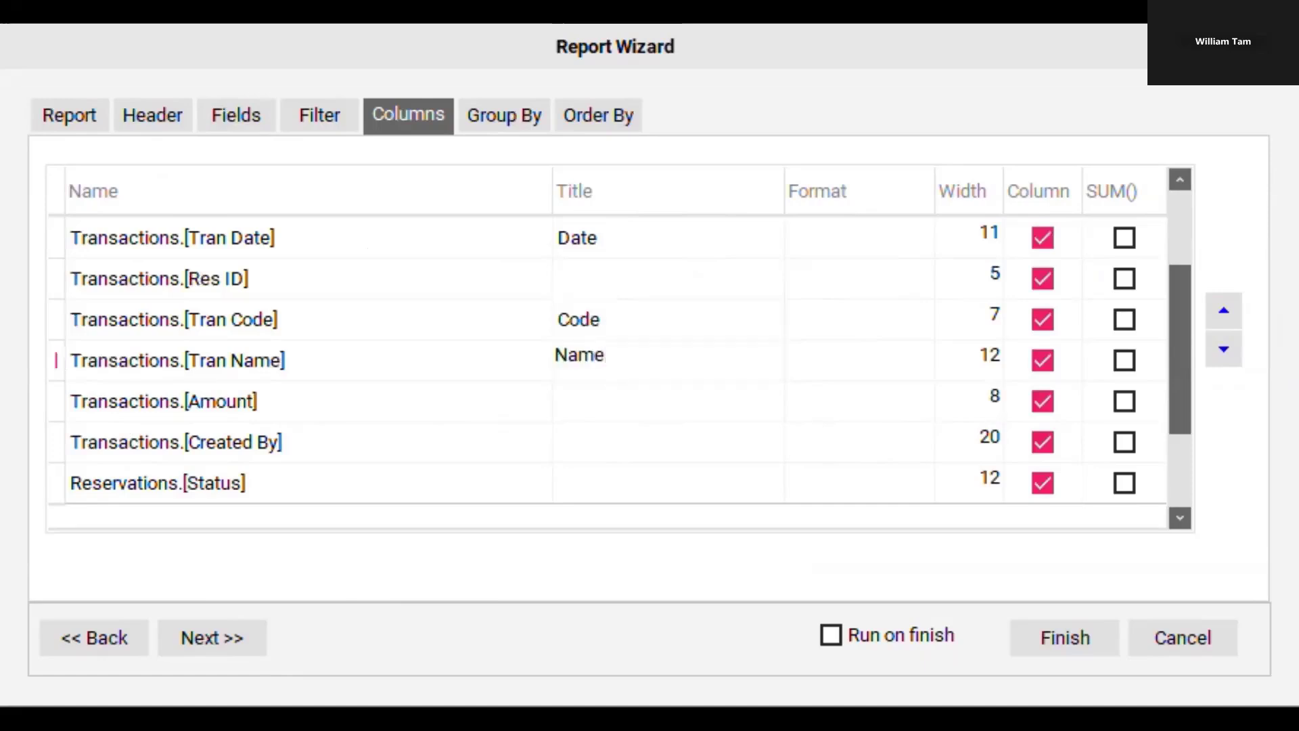
left_click(633, 444)
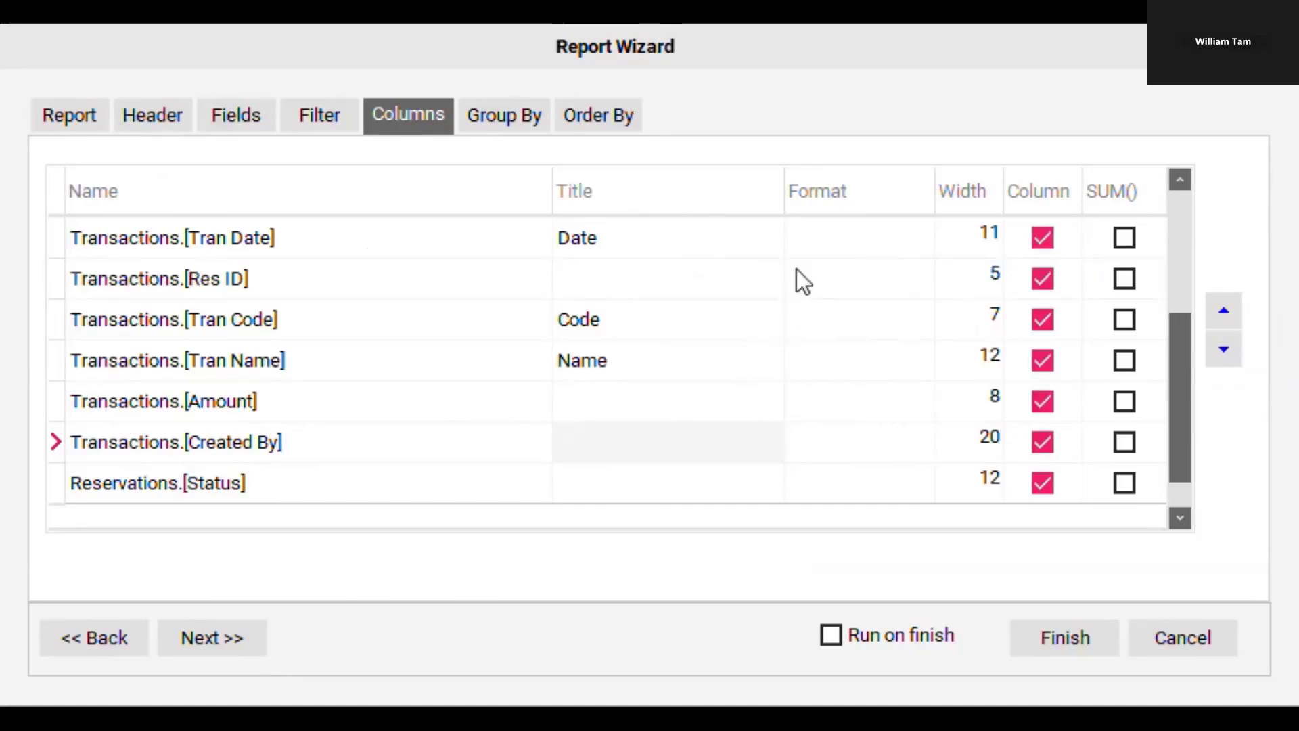
Step: Set the Tran Date format to dd-mmm-yyyy and the Amount format to -$1,234.56
left_click(900, 238)
left_click(922, 237)
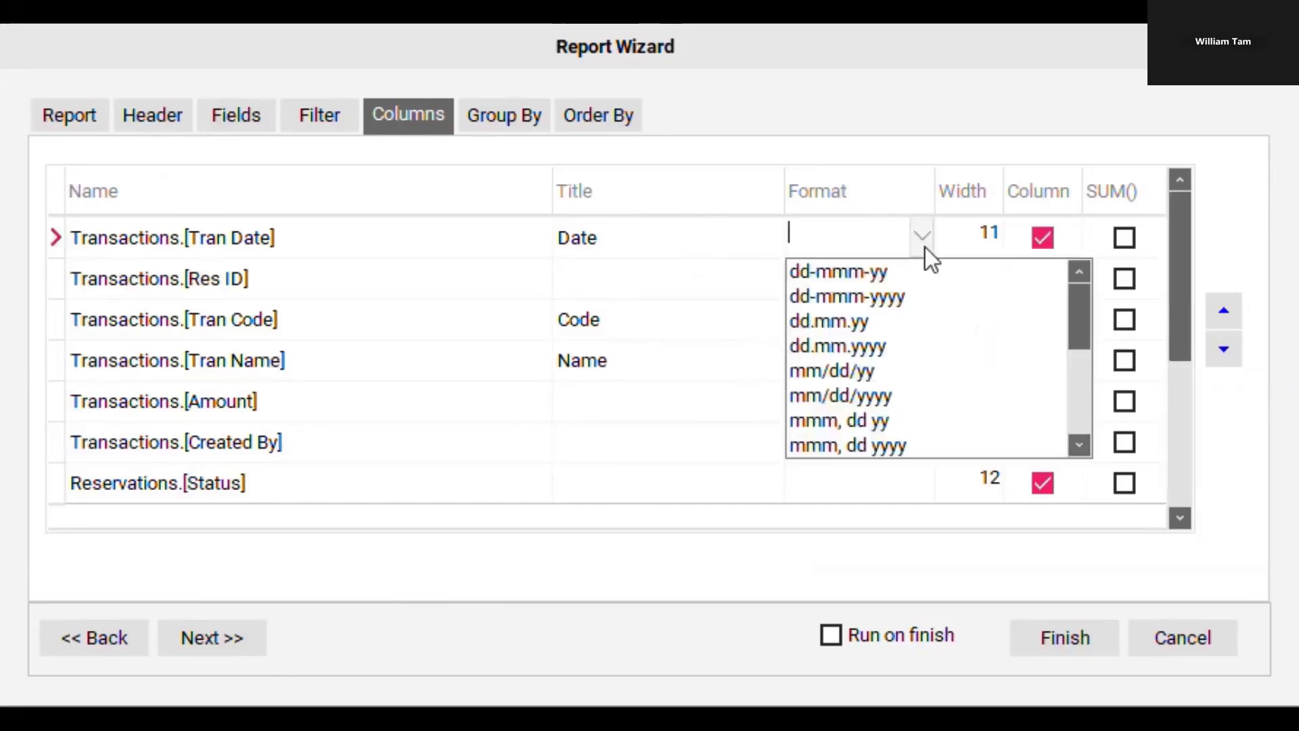
left_click(897, 302)
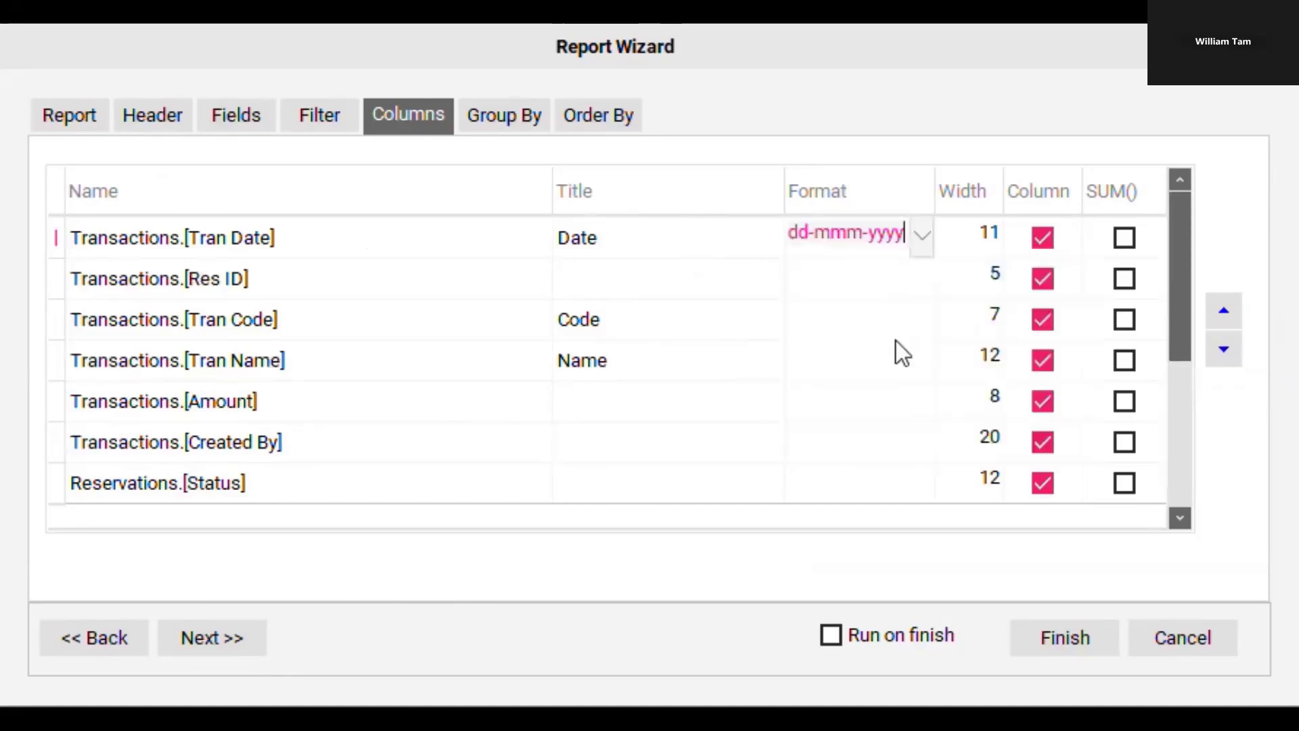
left_click(899, 409)
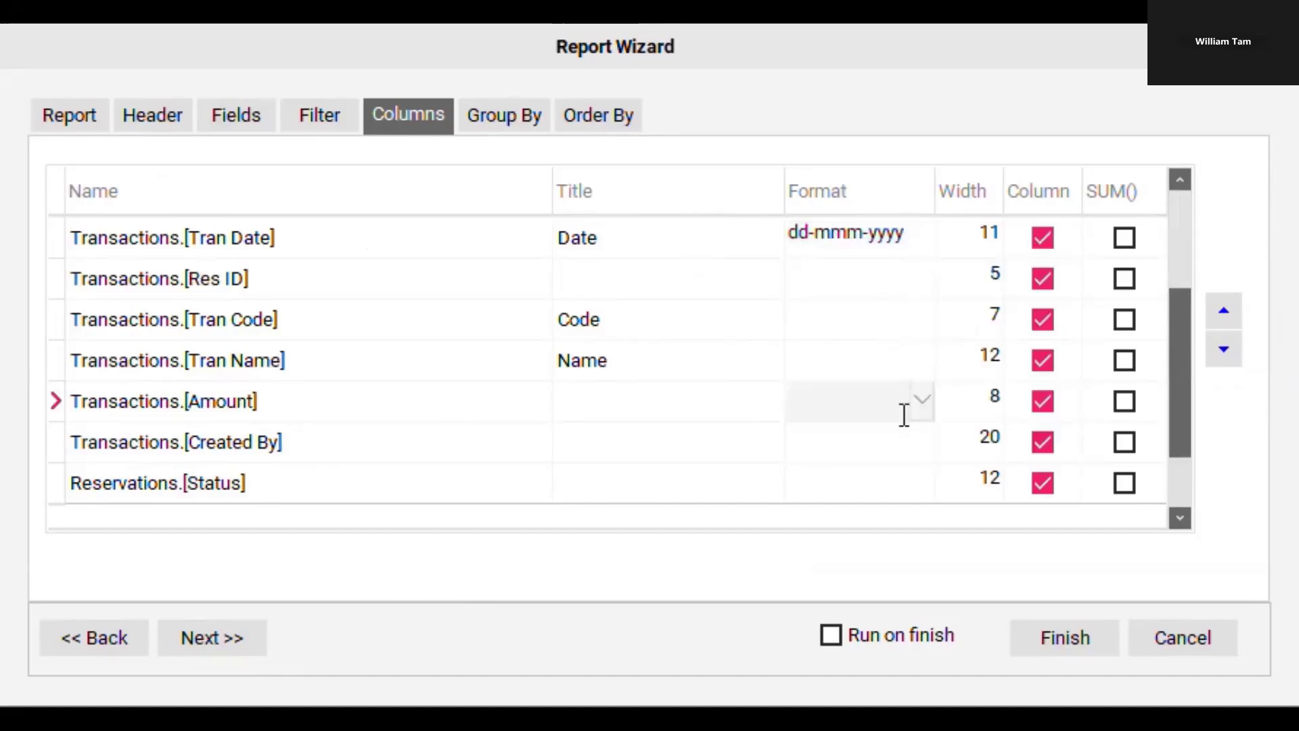
left_click(924, 406)
left_click(874, 436)
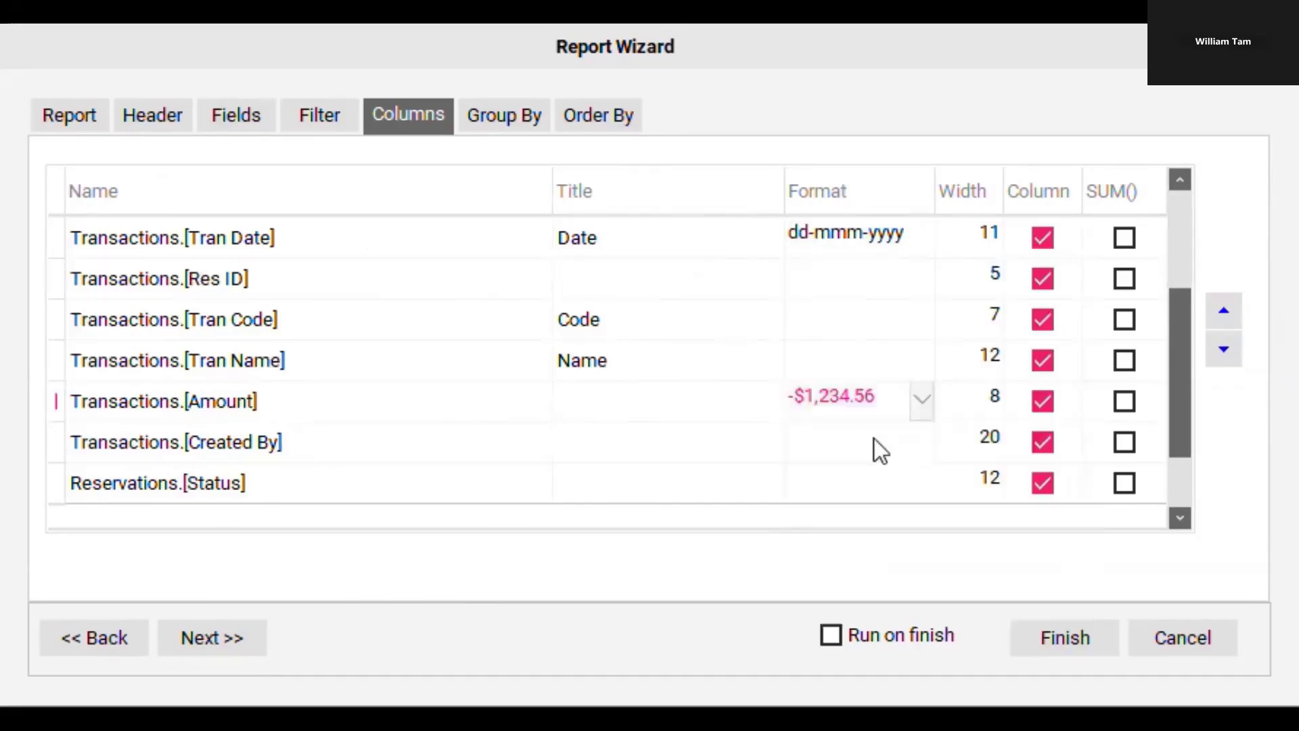
Step: Enable SUM() for the Amount field and exclude Tran Date from the displayed report columns
left_click(1126, 404)
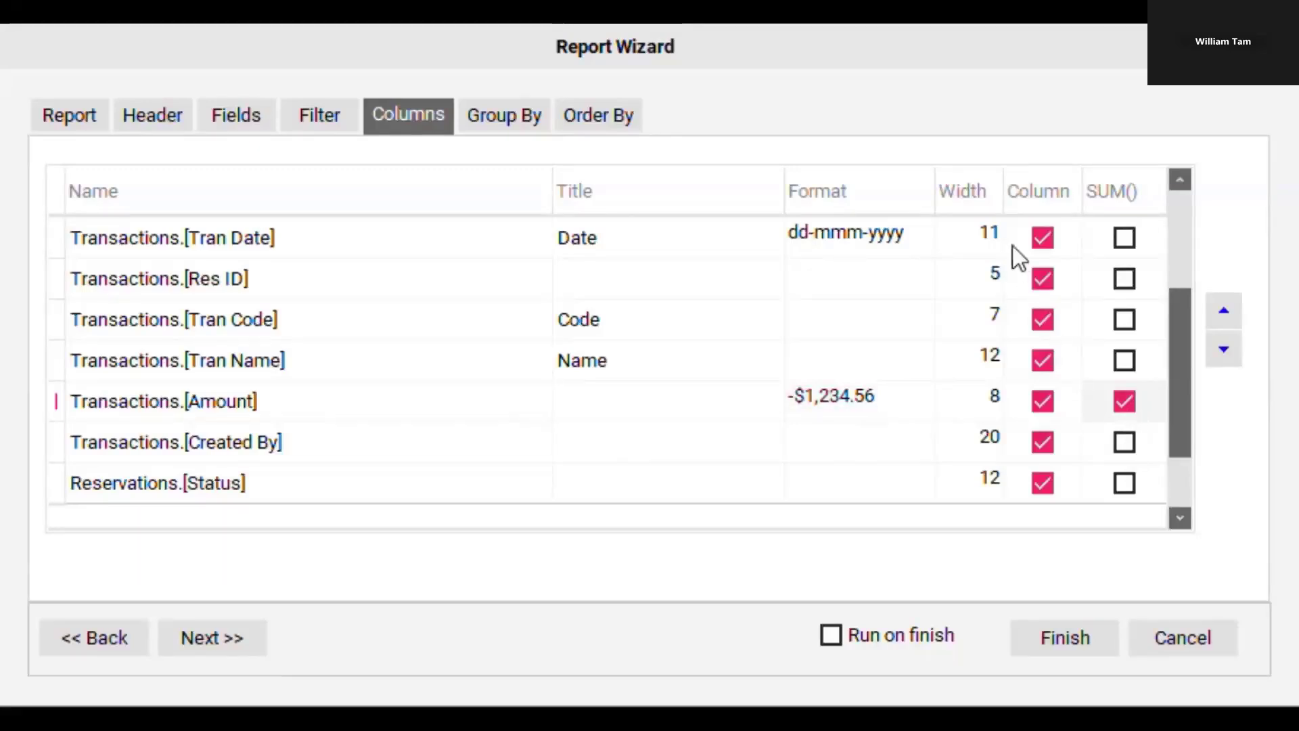
left_click(1047, 243)
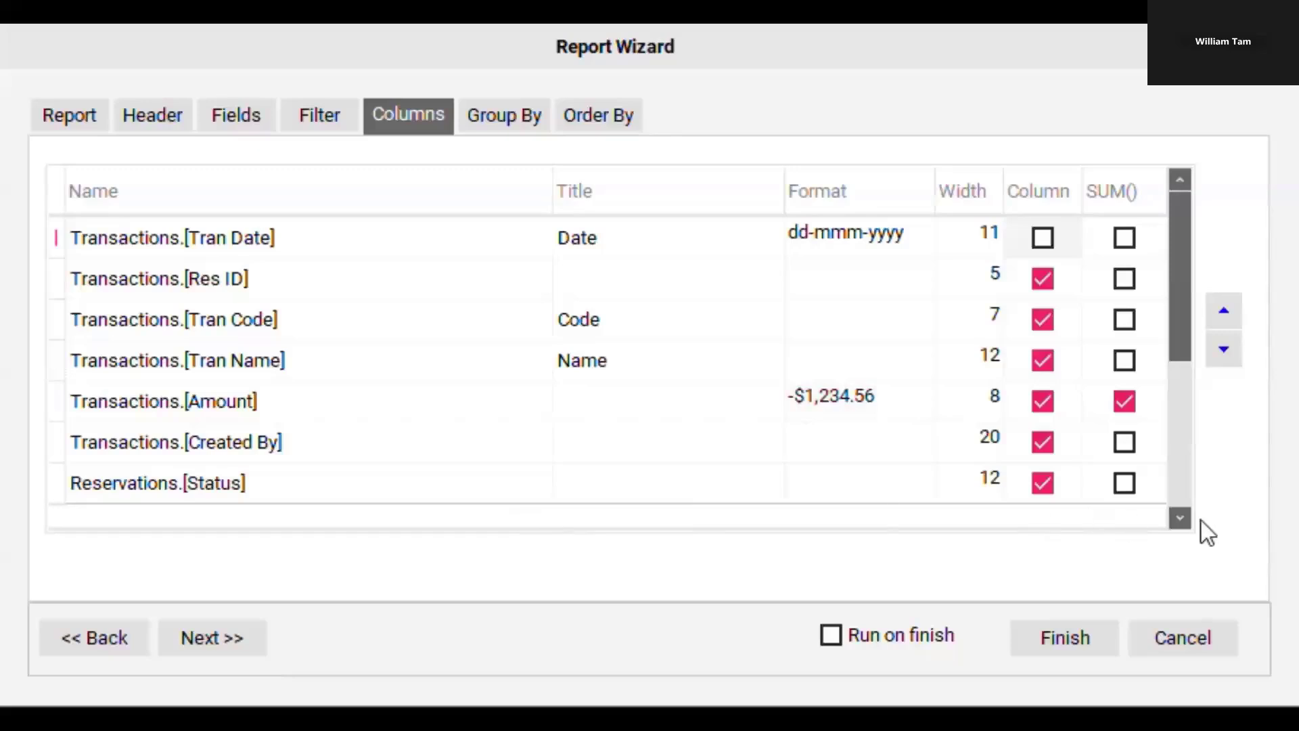
left_click_drag(1184, 518, 1183, 518)
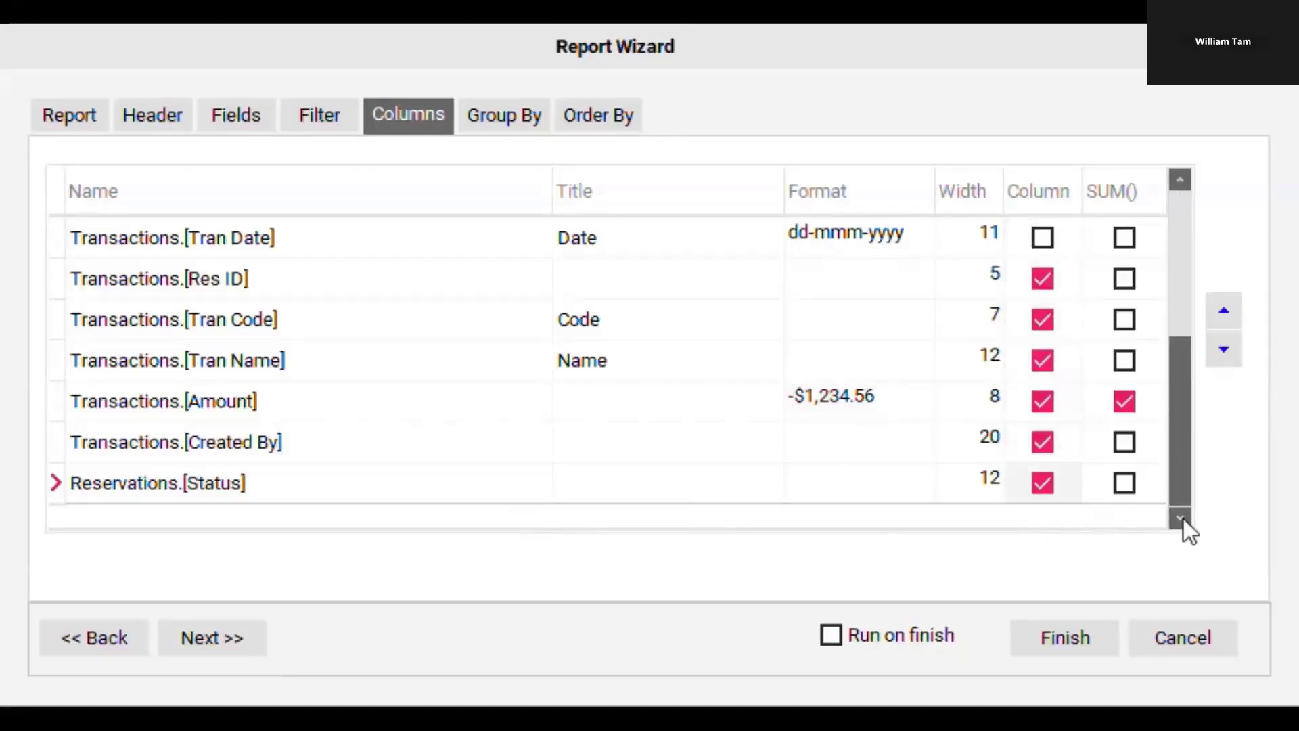
Step: Group the report by the Transactions Tran Date field
left_click(253, 639)
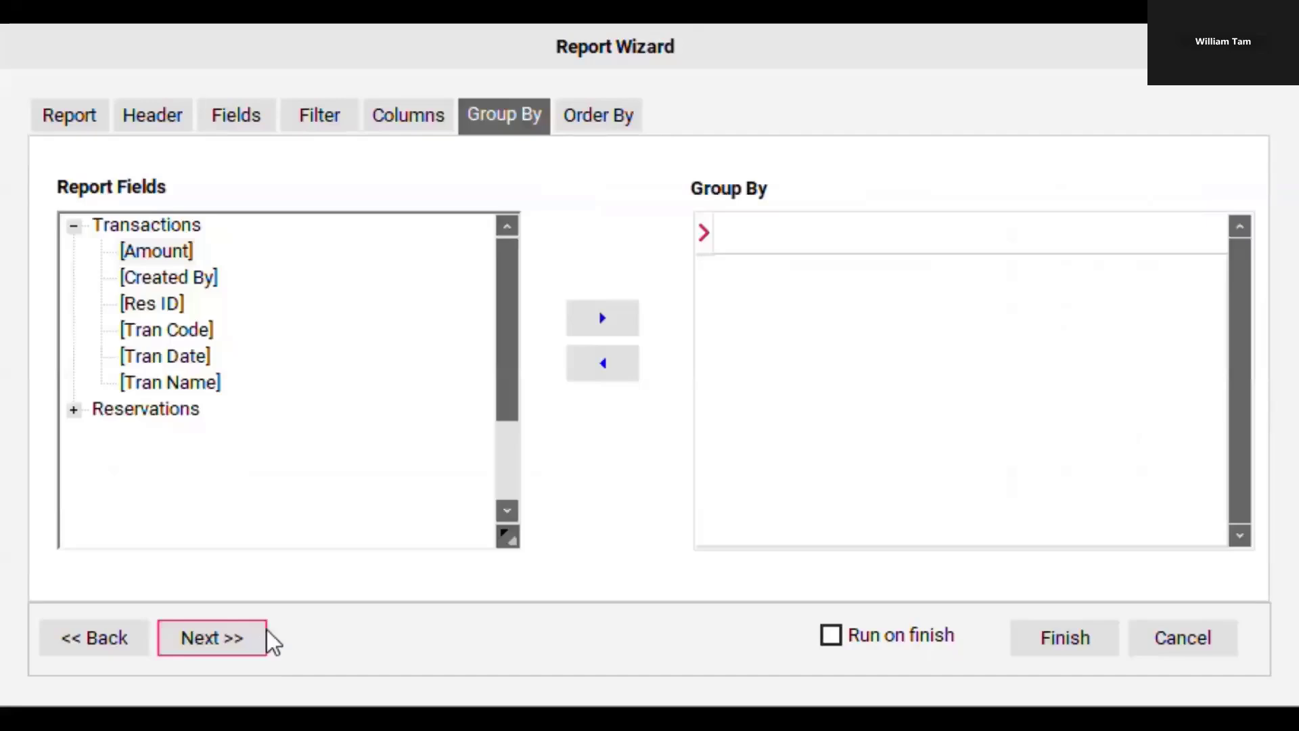
left_click(156, 359)
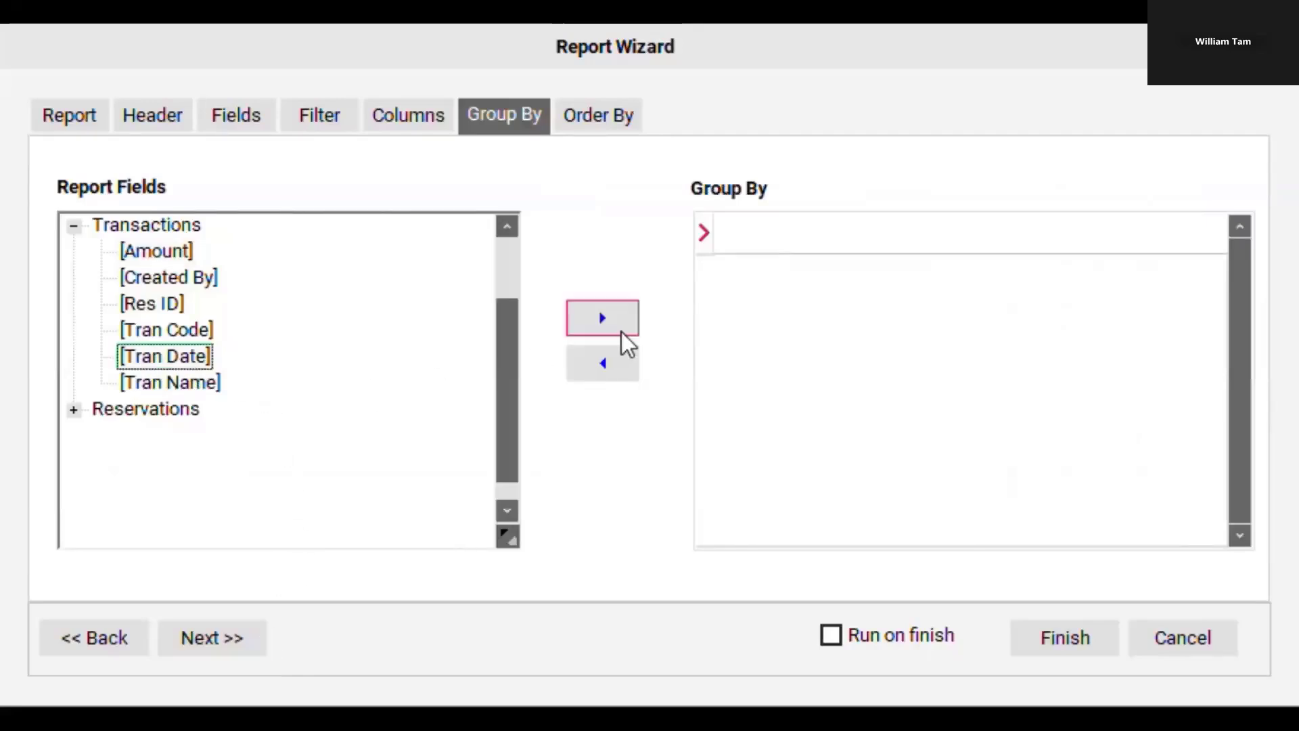
left_click(623, 333)
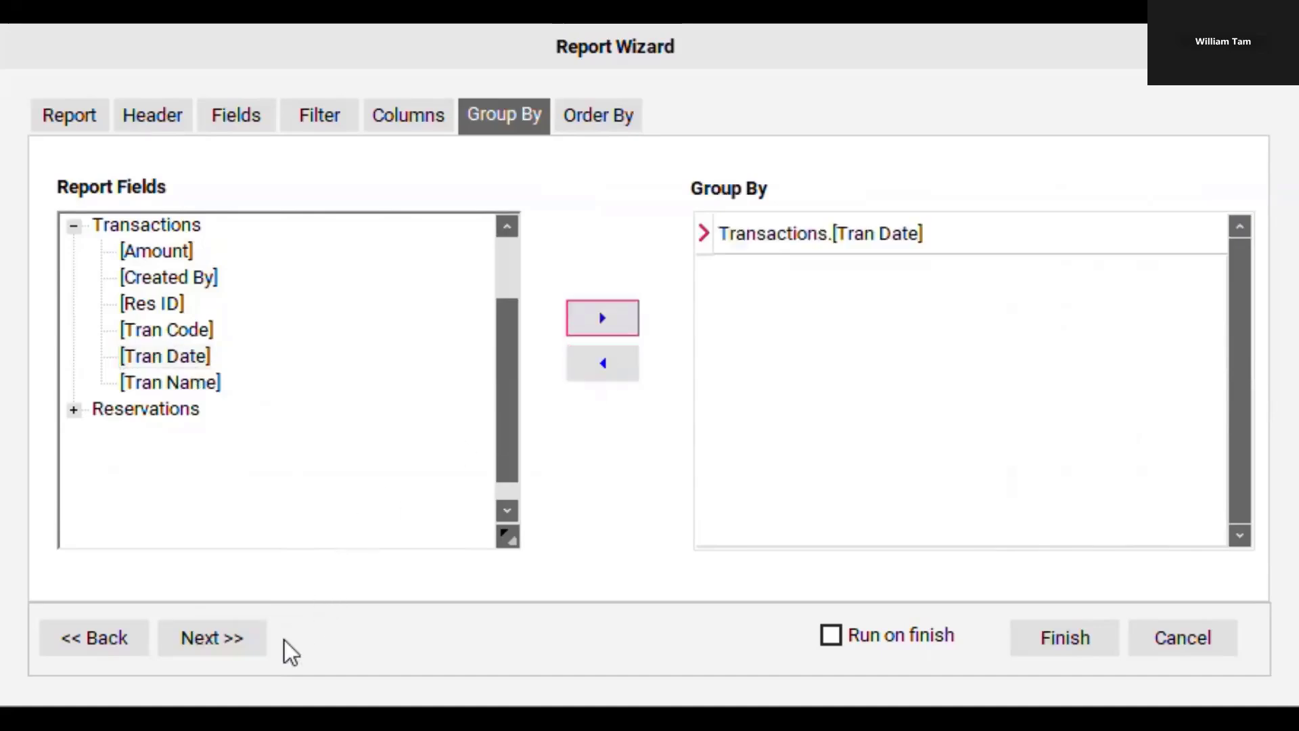
left_click(242, 645)
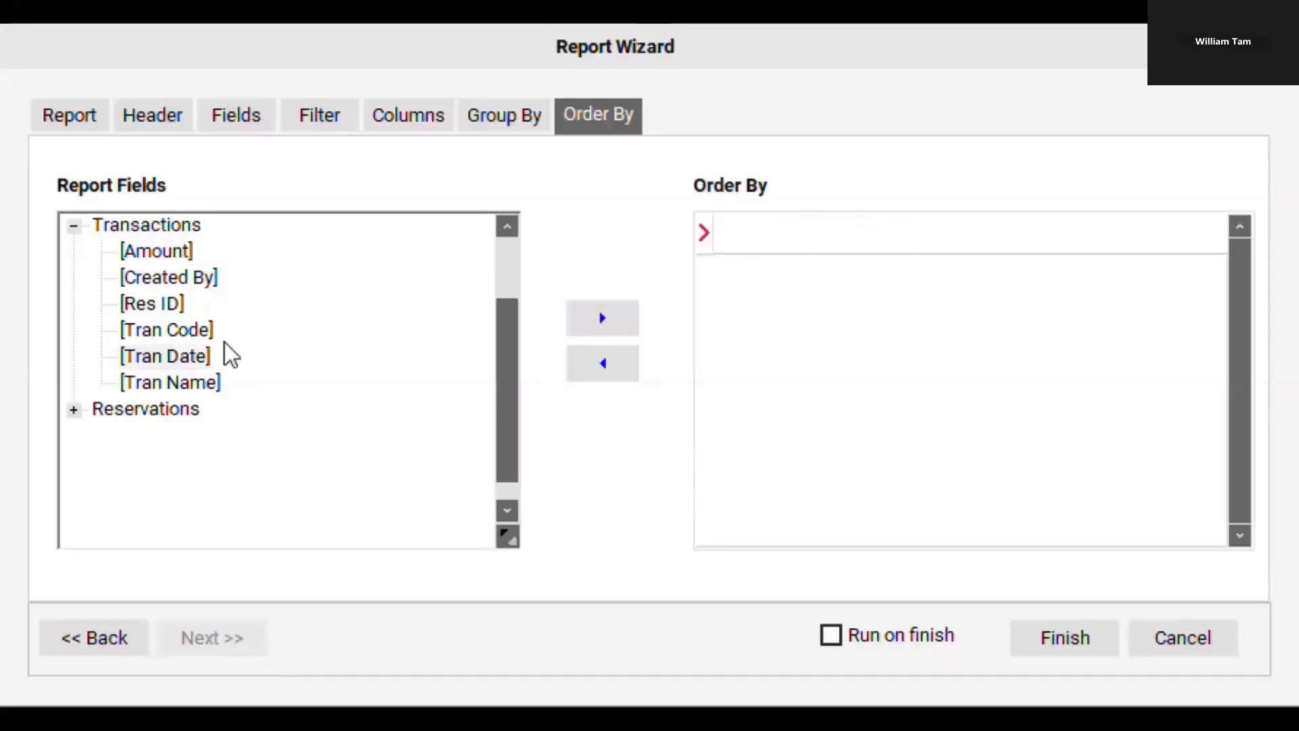
left_click(154, 306)
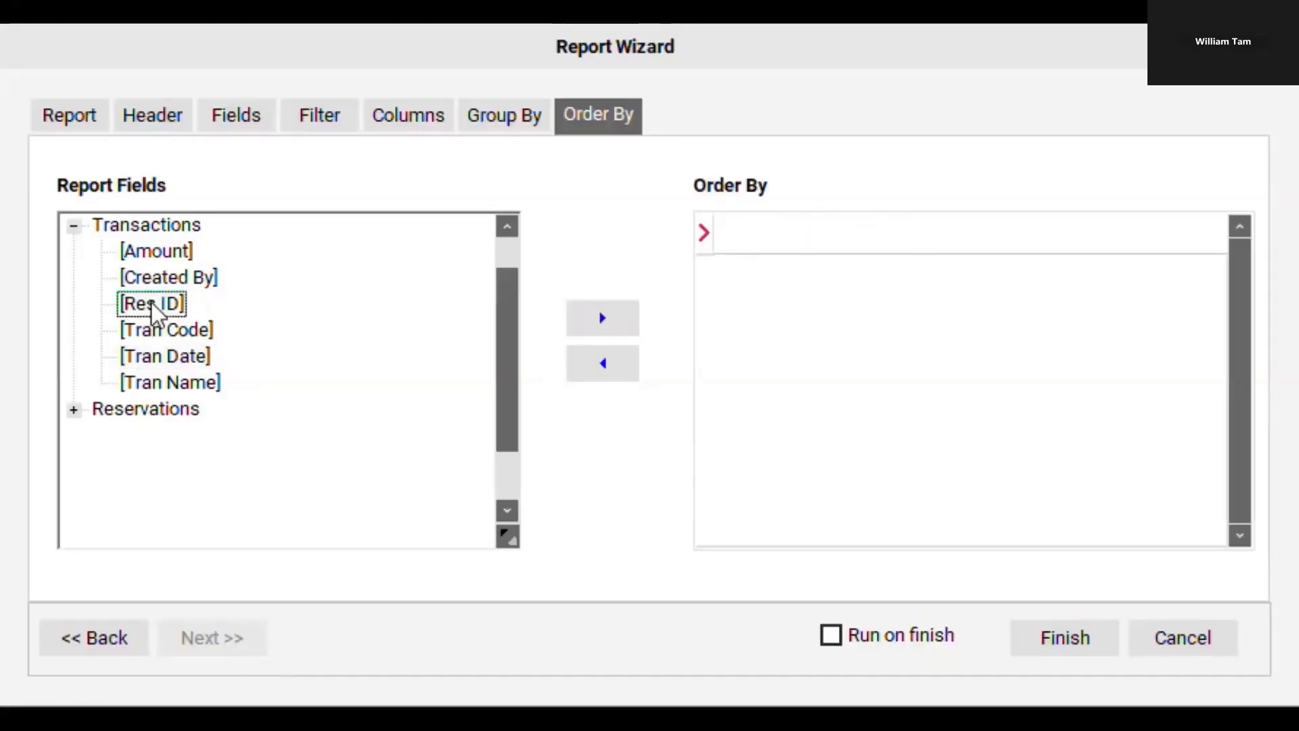
left_click(623, 331)
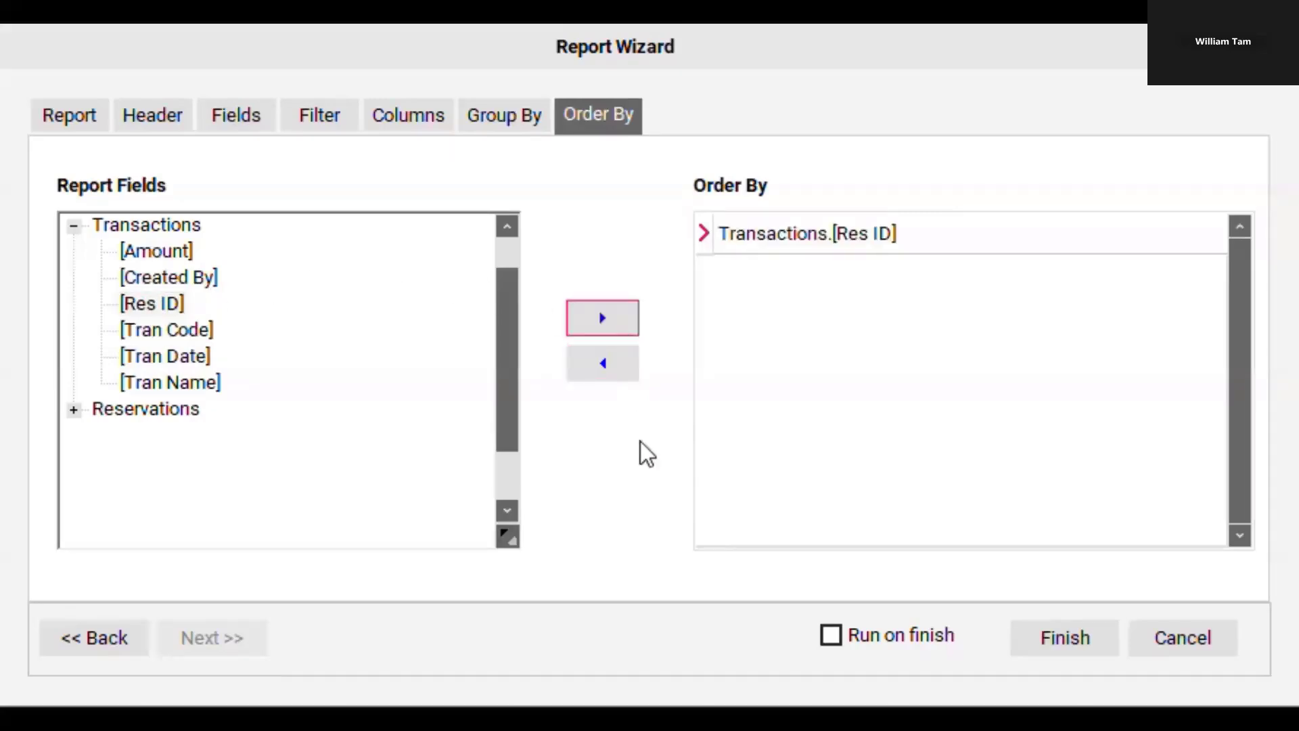
left_click(778, 241)
left_click(602, 379)
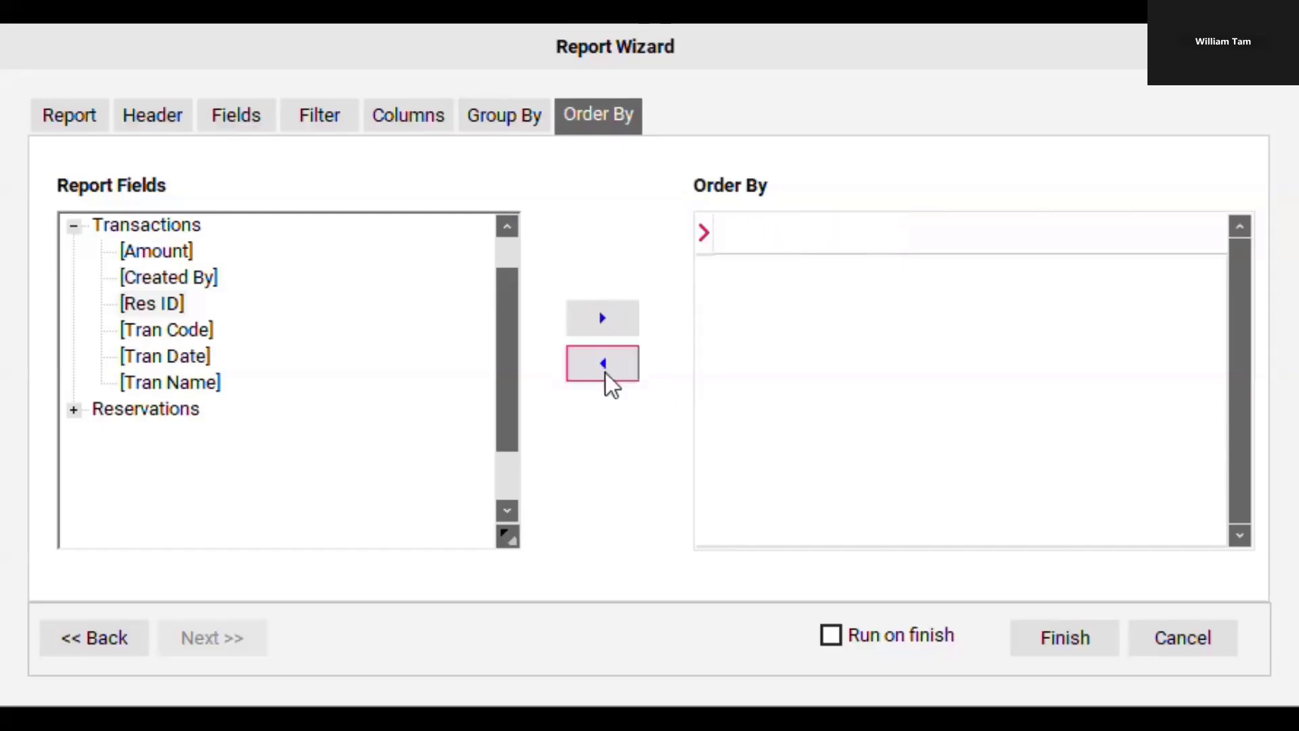
Step: Finish the custom transactions report with no field set for ordering
left_click(1110, 648)
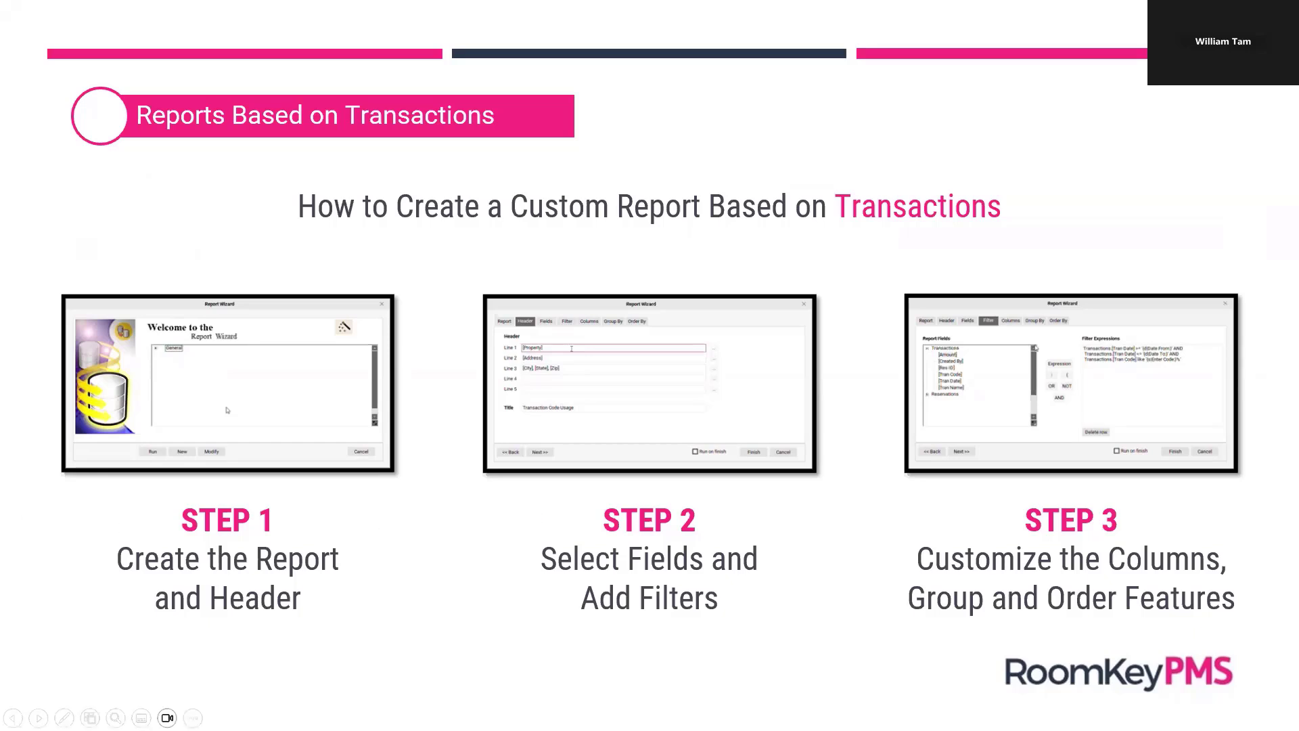
key("Right")
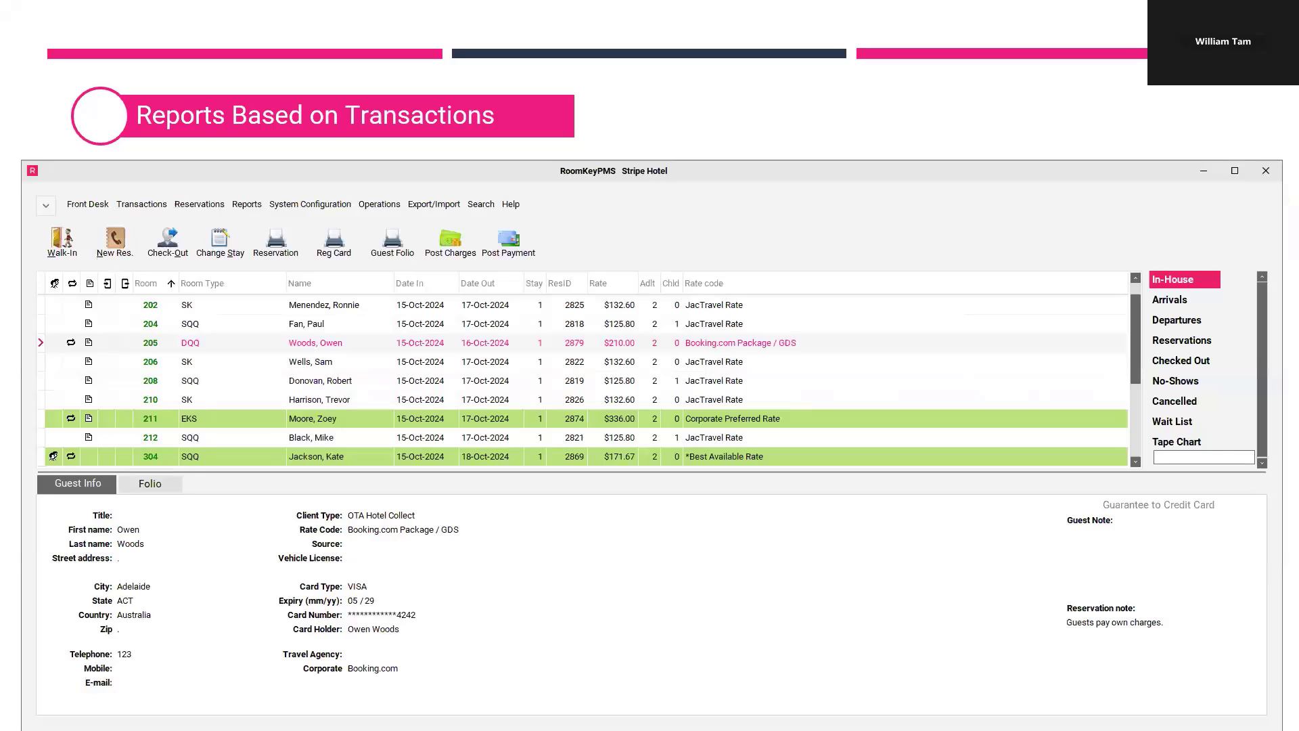
Step: Open the Transaction Code Usage report from the General custom reports
left_click(242, 212)
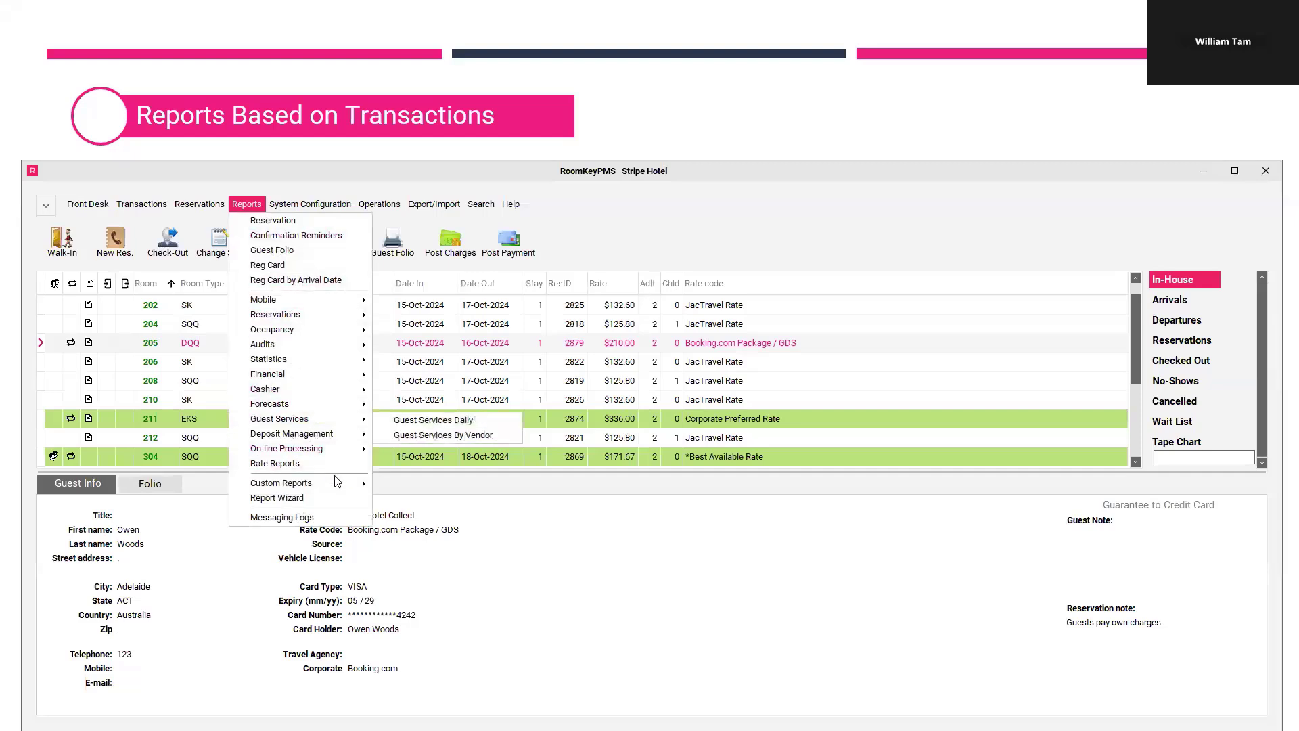
mouse_move(337, 484)
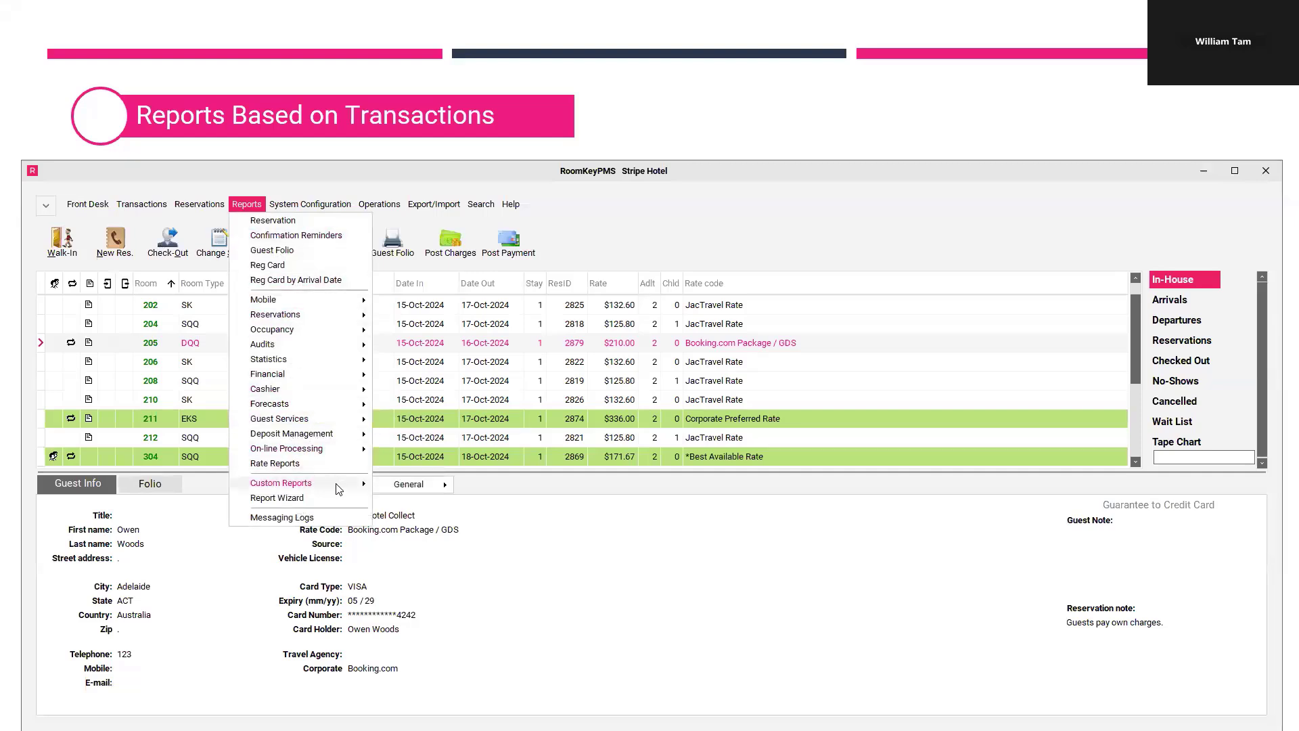
mouse_move(436, 486)
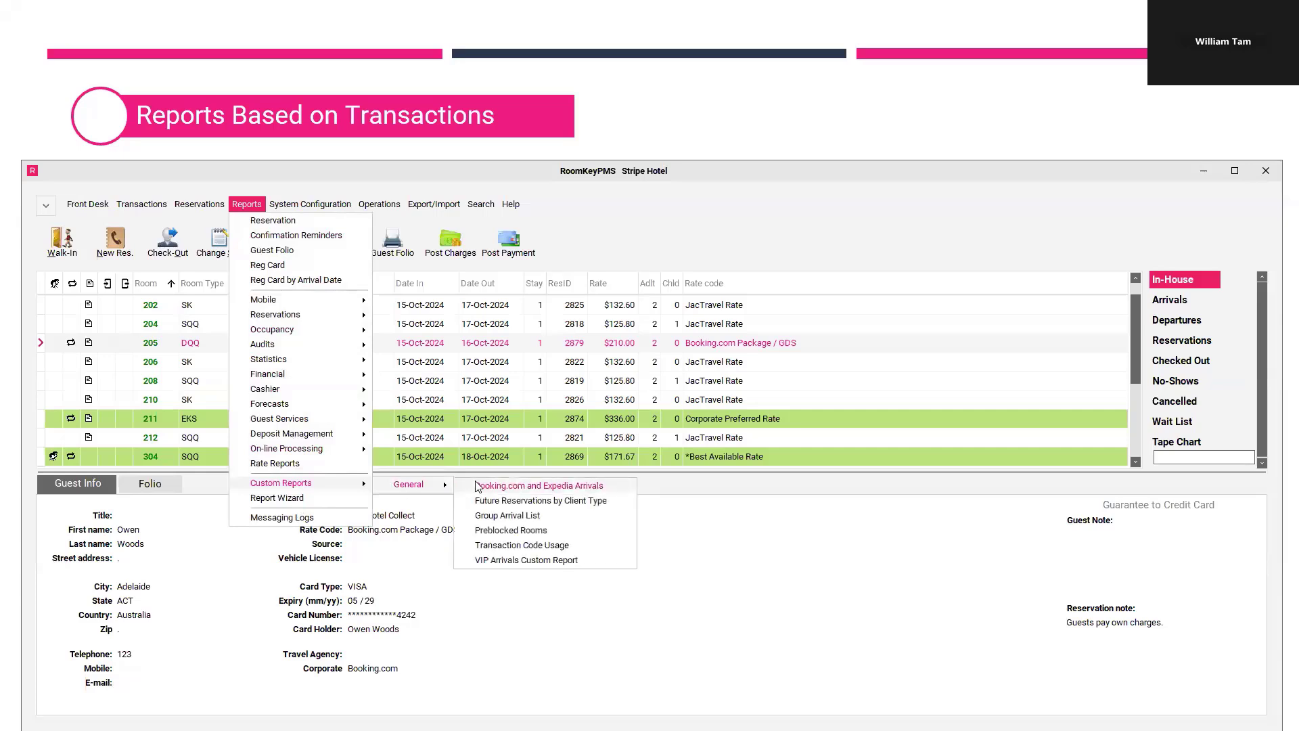
left_click(472, 546)
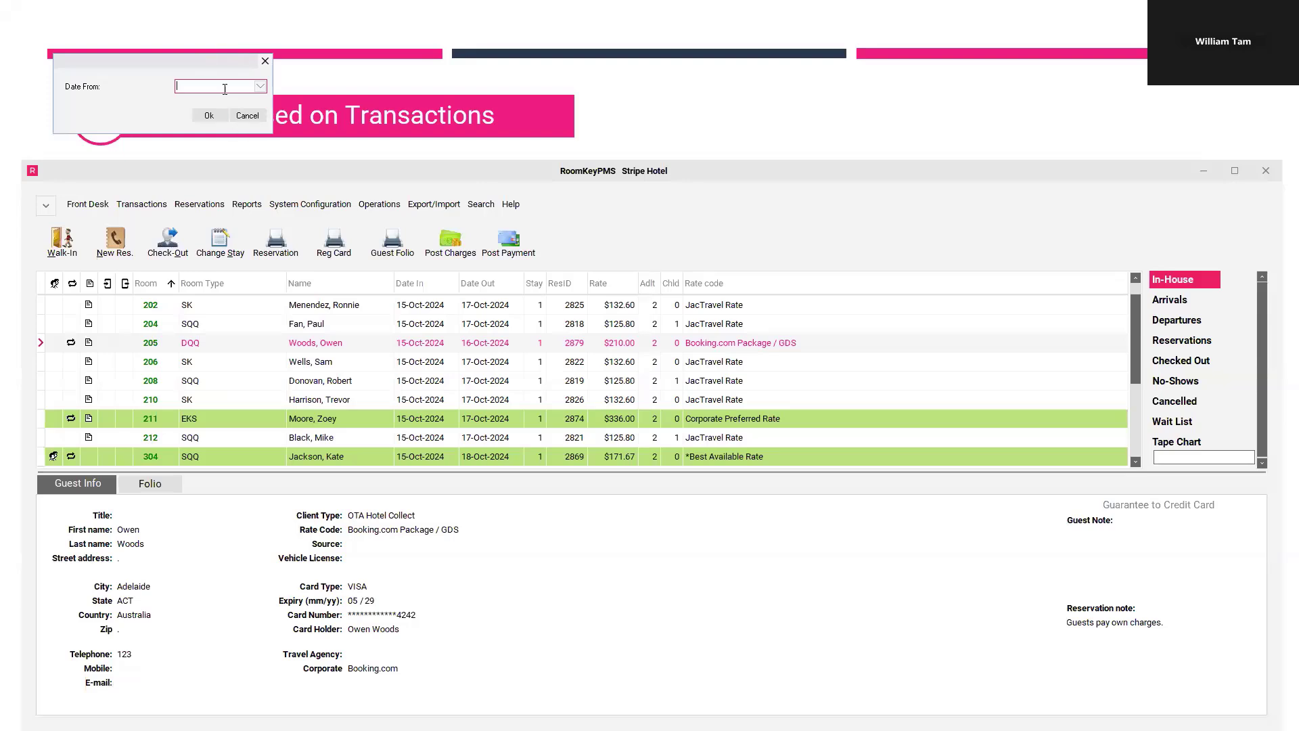
Step: Set the report's date range from 1 October 2024 to 17 October 2024
left_click(260, 87)
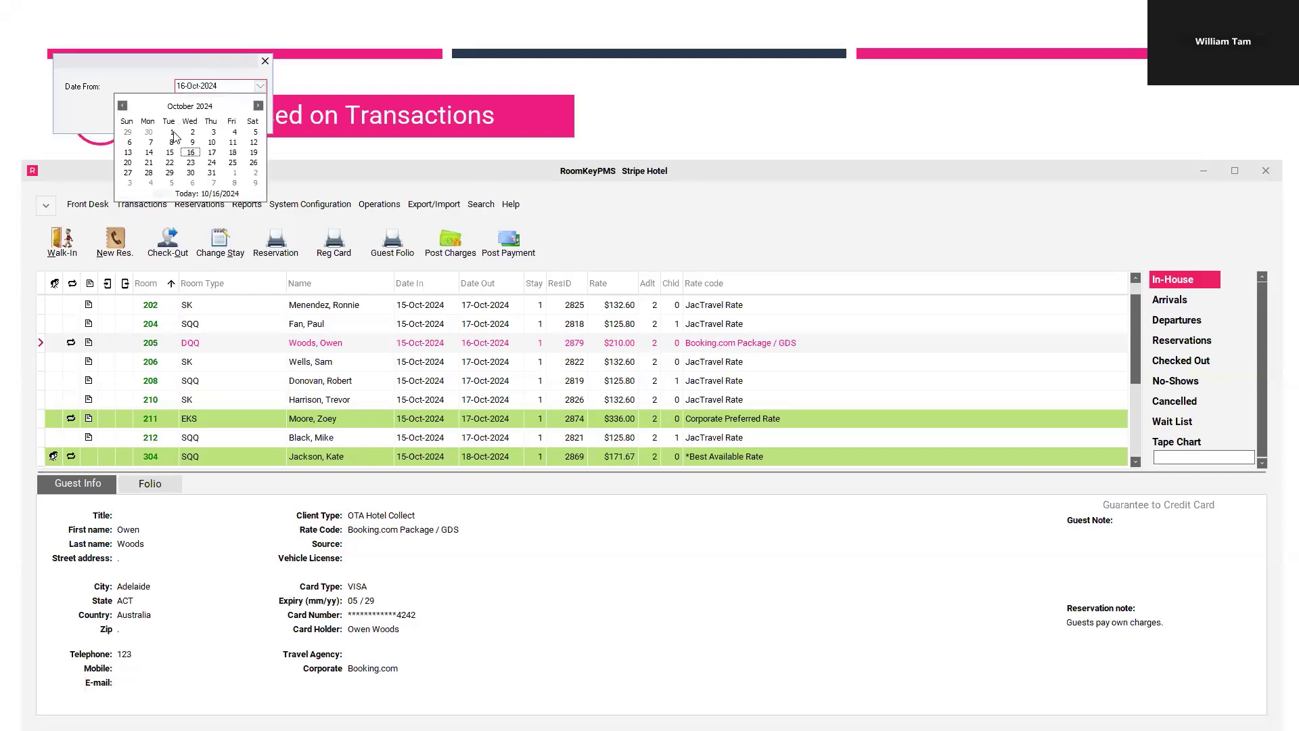
left_click(174, 133)
left_click(218, 119)
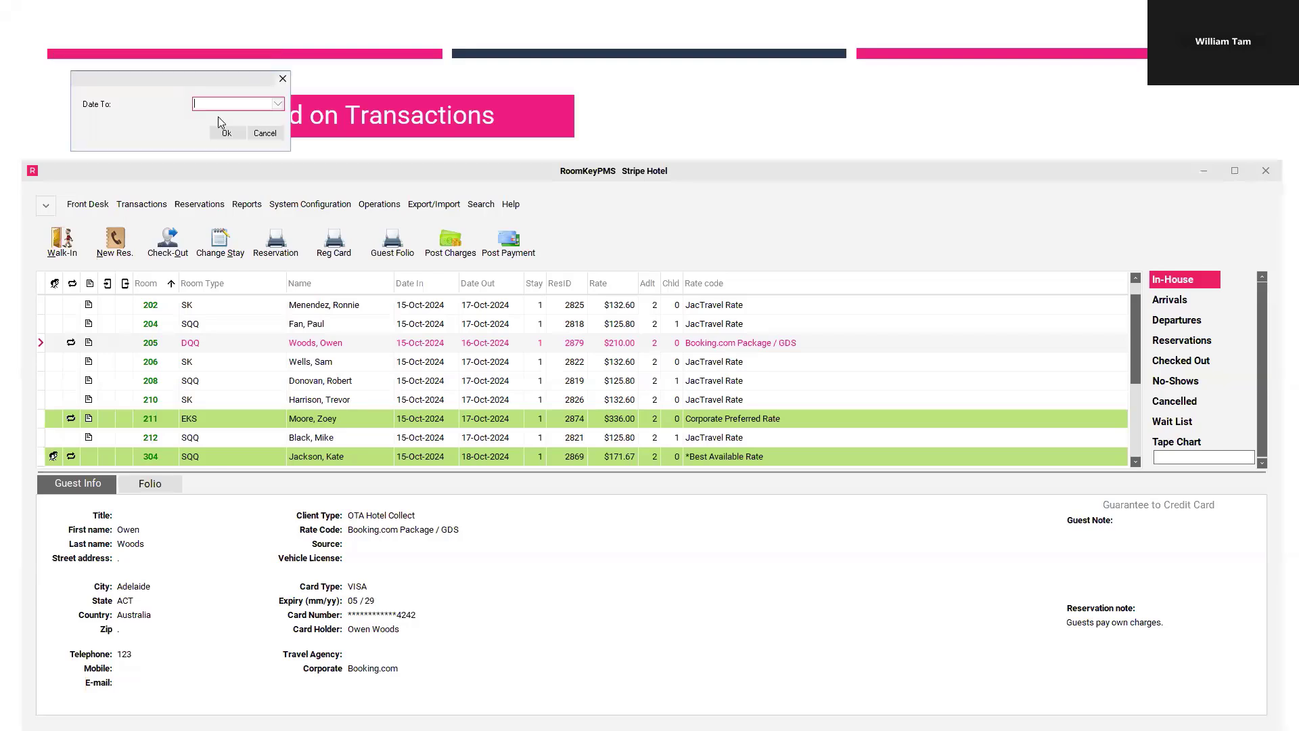
left_click(277, 104)
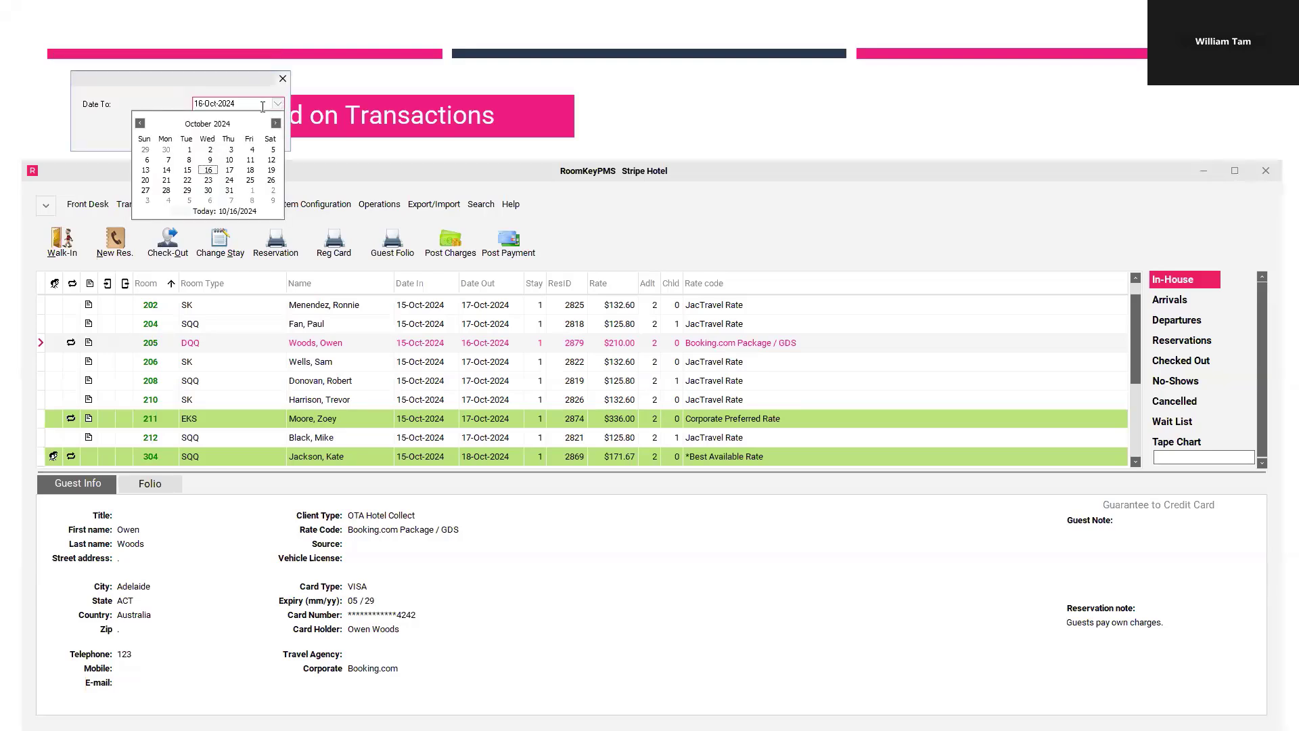
left_click(223, 169)
left_click(226, 133)
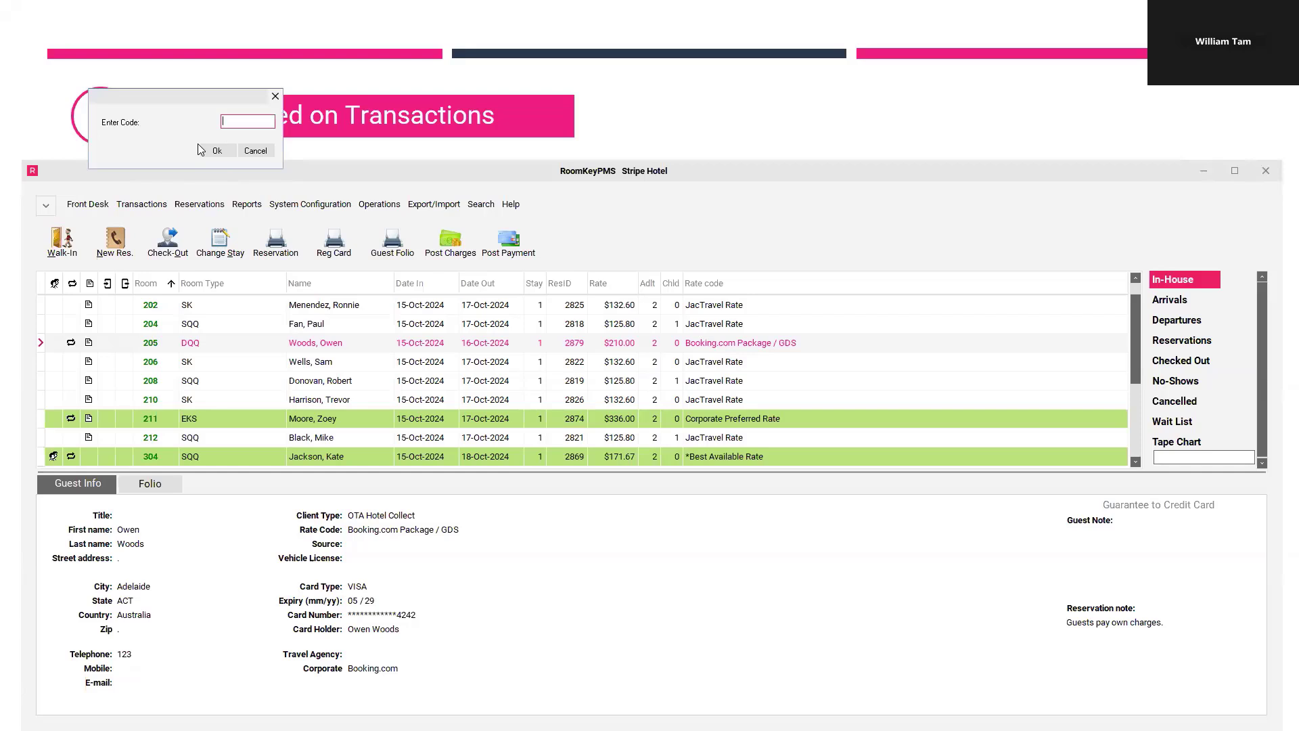
Step: Run the report for transaction code FLOWER, review the listed transactions in the preview and close it
type("FLOWER")
left_click(216, 151)
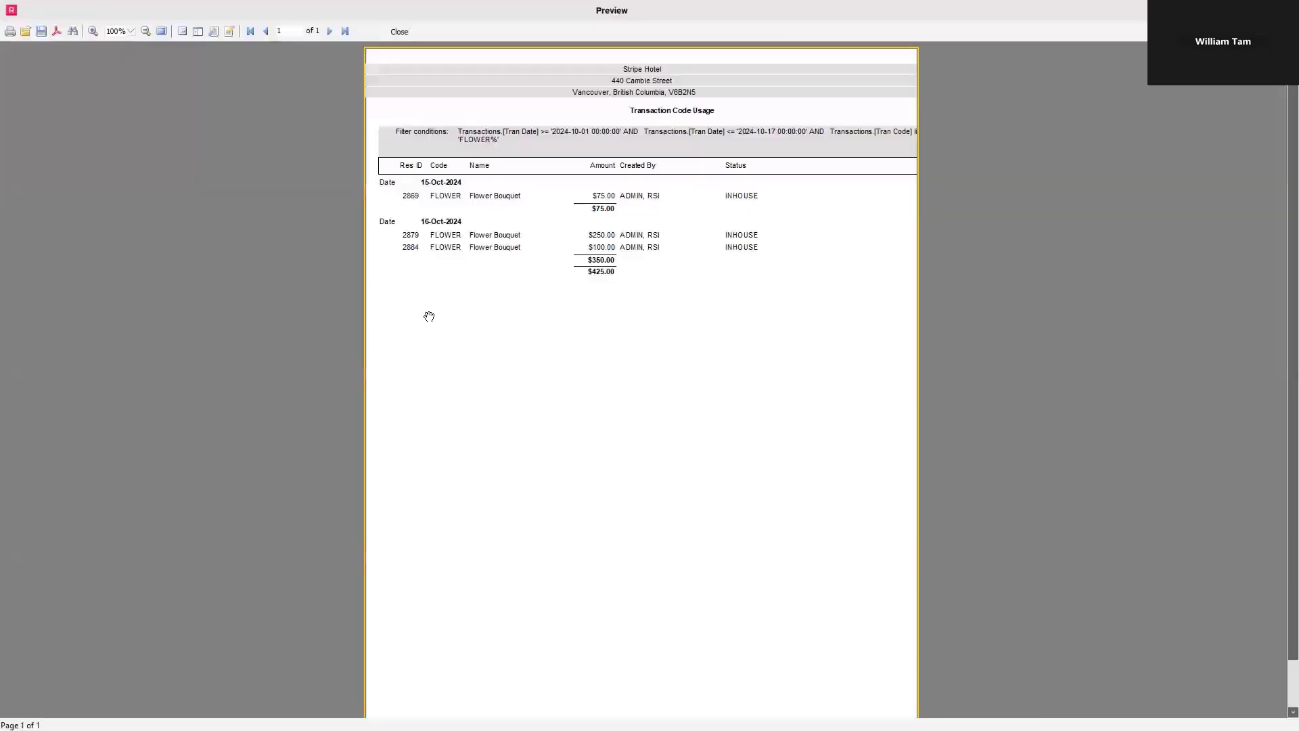
left_click(92, 32)
left_click(92, 32)
left_click(92, 32)
left_click(92, 32)
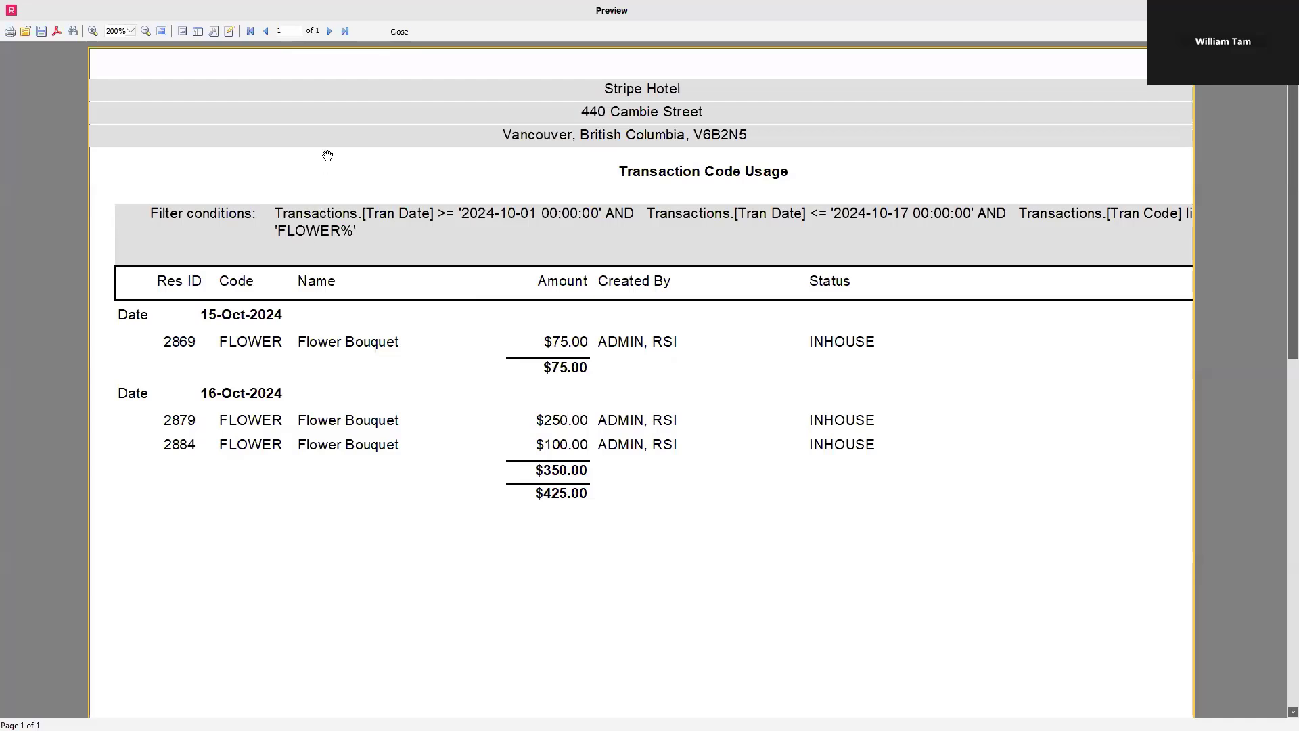
left_click(400, 33)
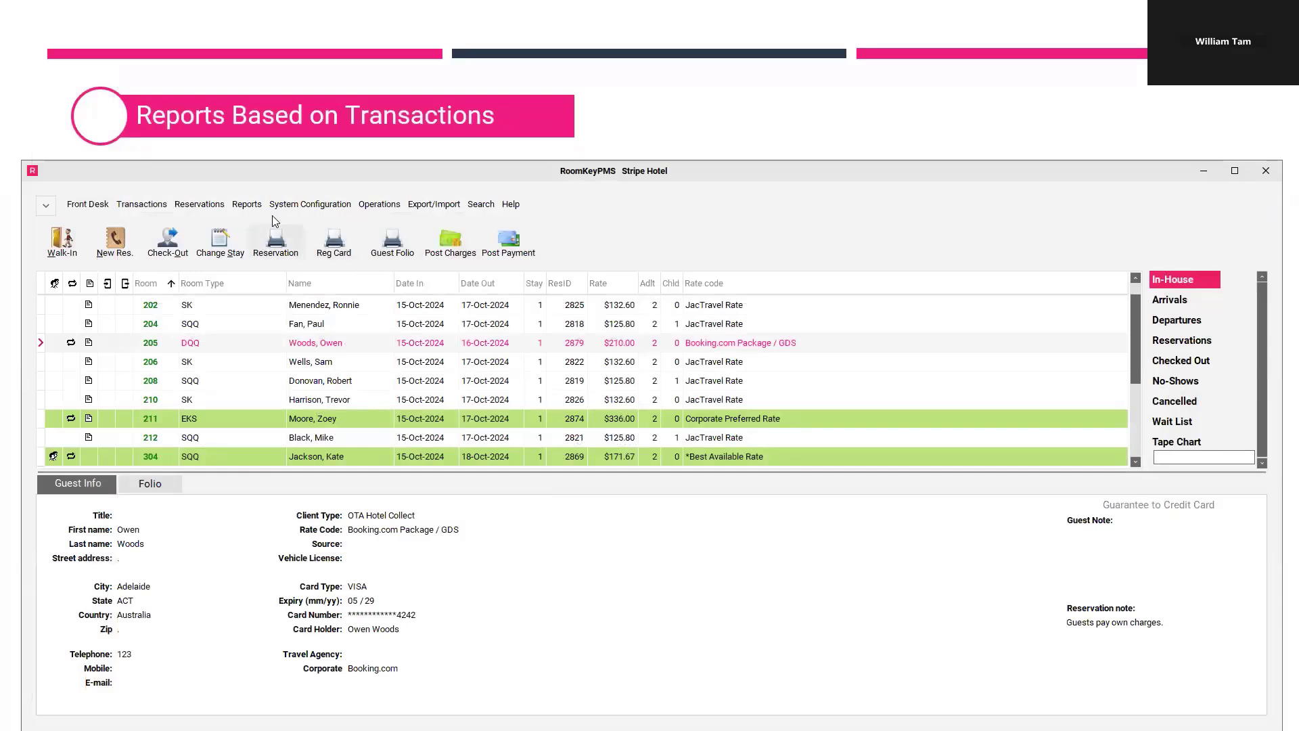
Step: Reopen the Transaction Code Usage custom report to run it for another code
left_click(248, 206)
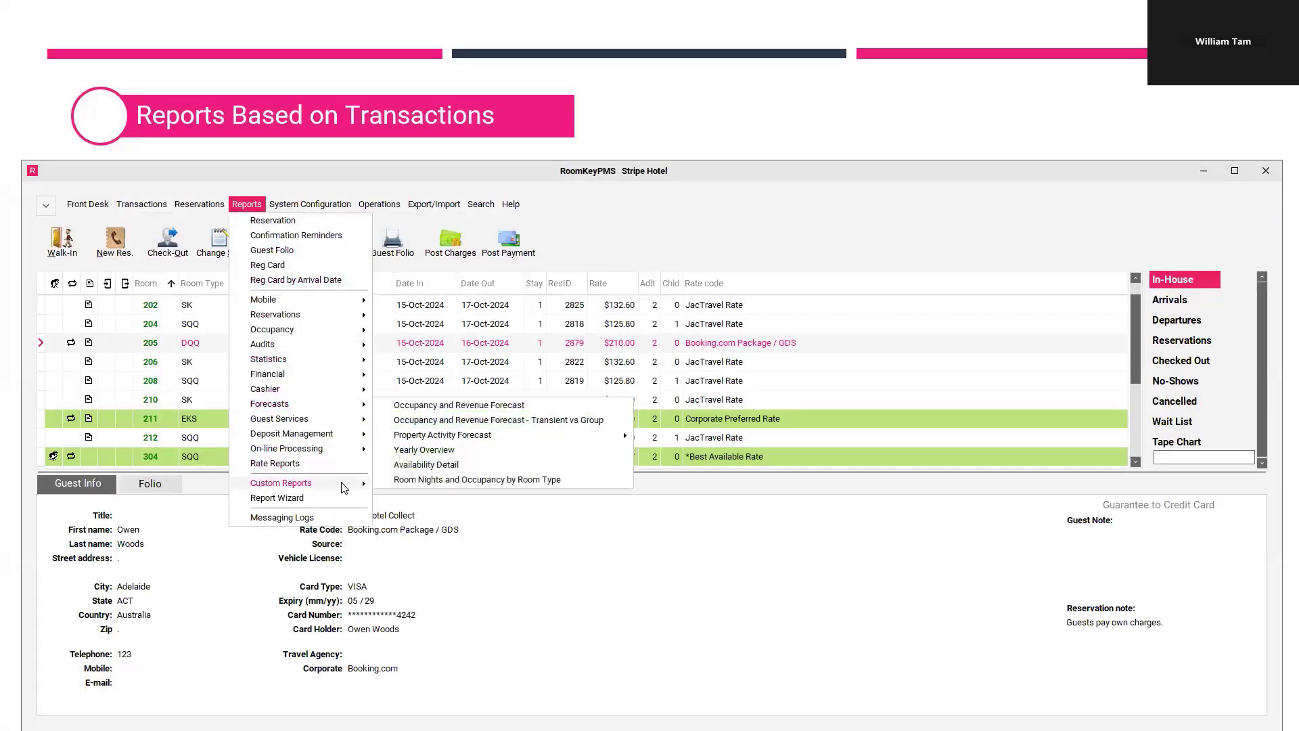
mouse_move(343, 485)
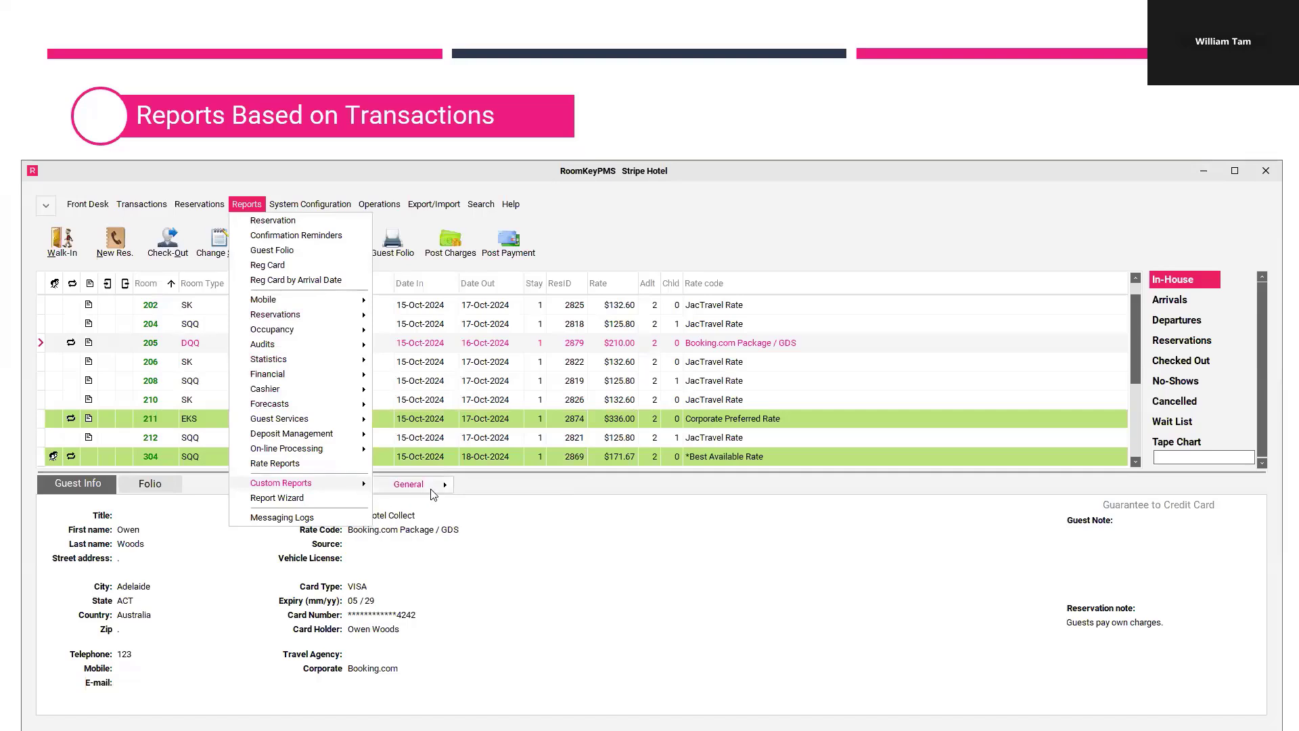
mouse_move(413, 485)
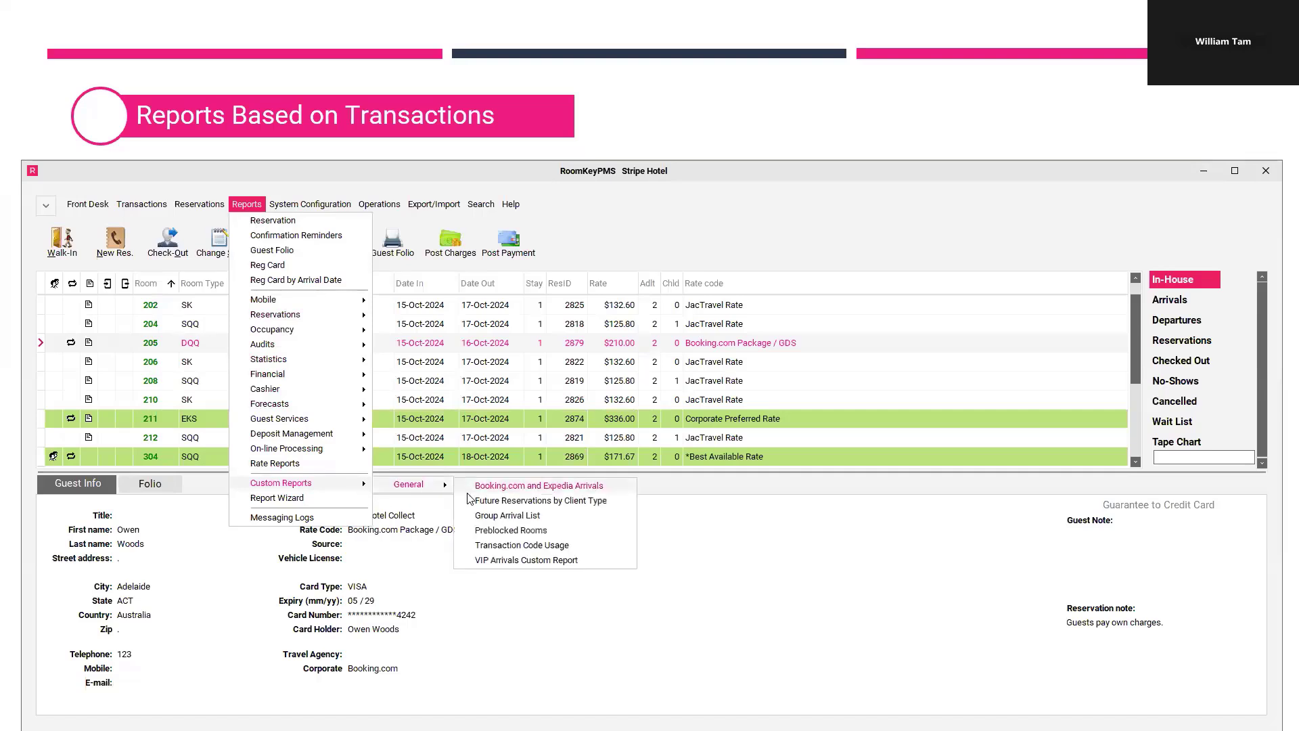
left_click(485, 548)
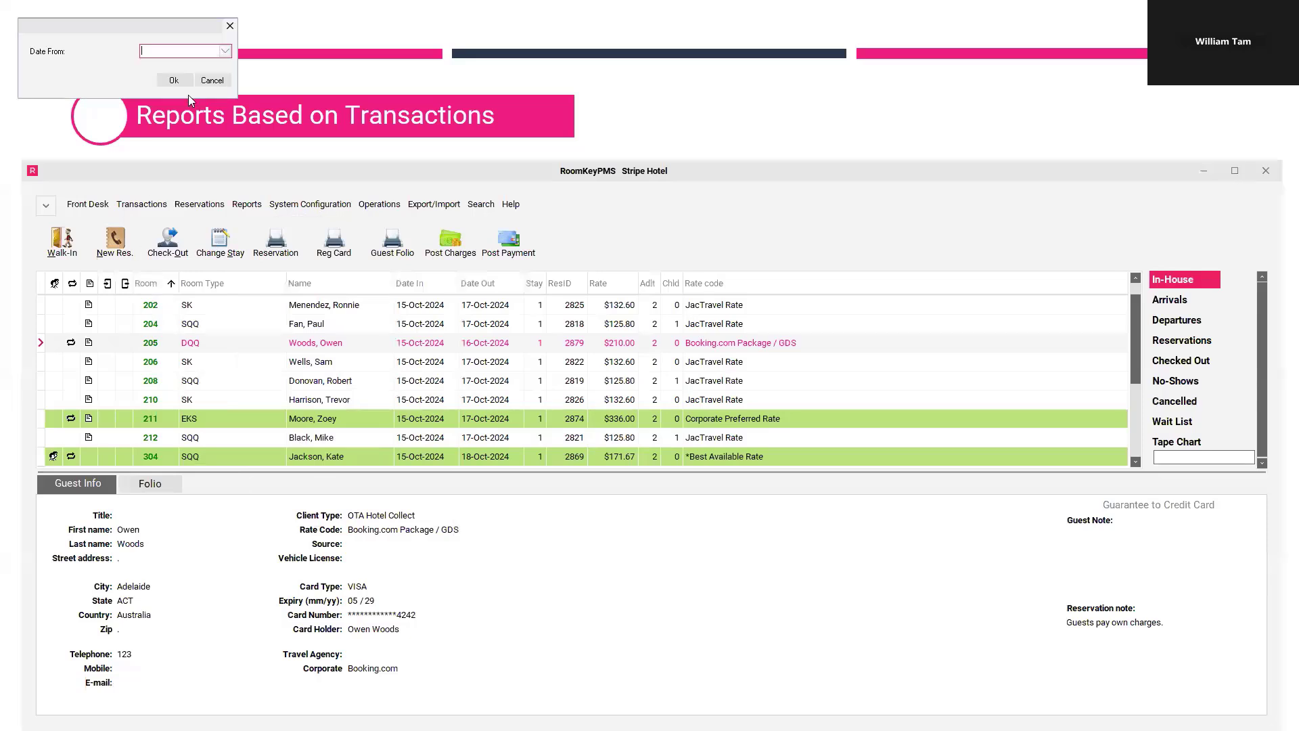
Step: Enter 1 October 2024 as the start date and 17 October 2024 as the end date for the report
left_click(224, 52)
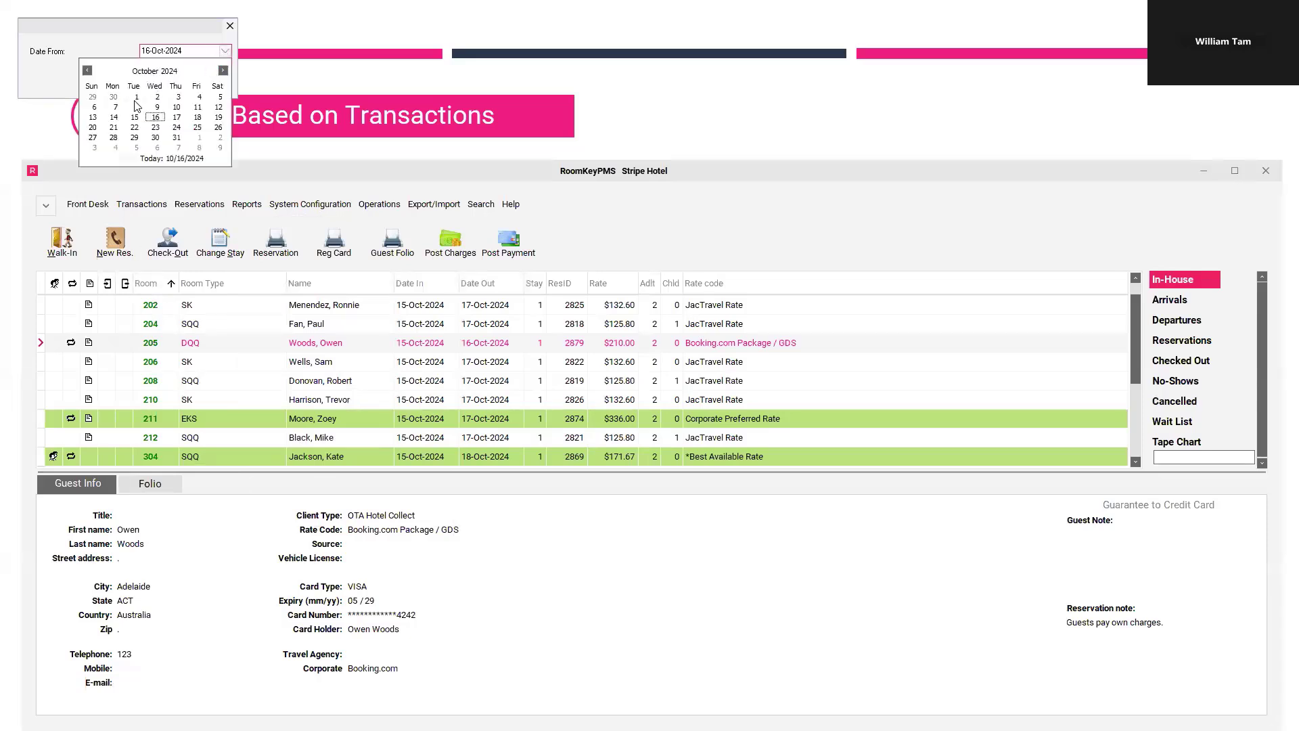
left_click(138, 97)
left_click(174, 80)
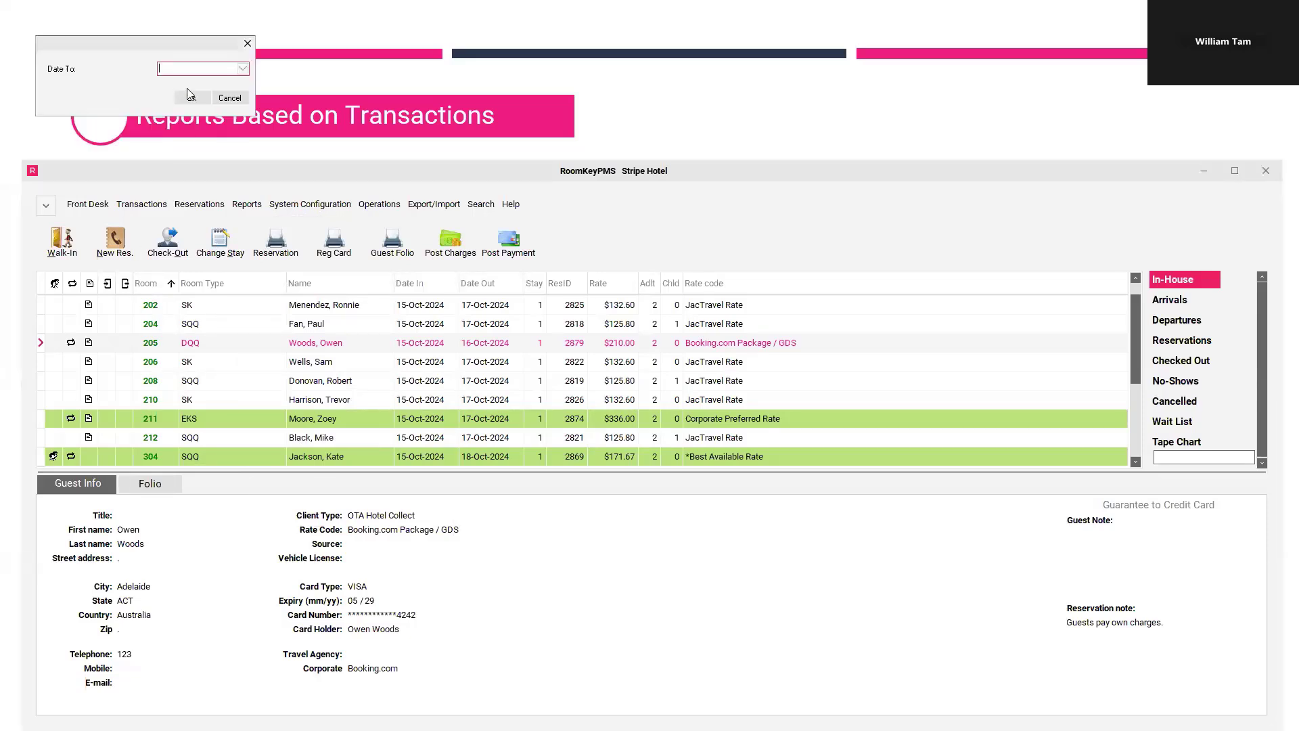
left_click(244, 69)
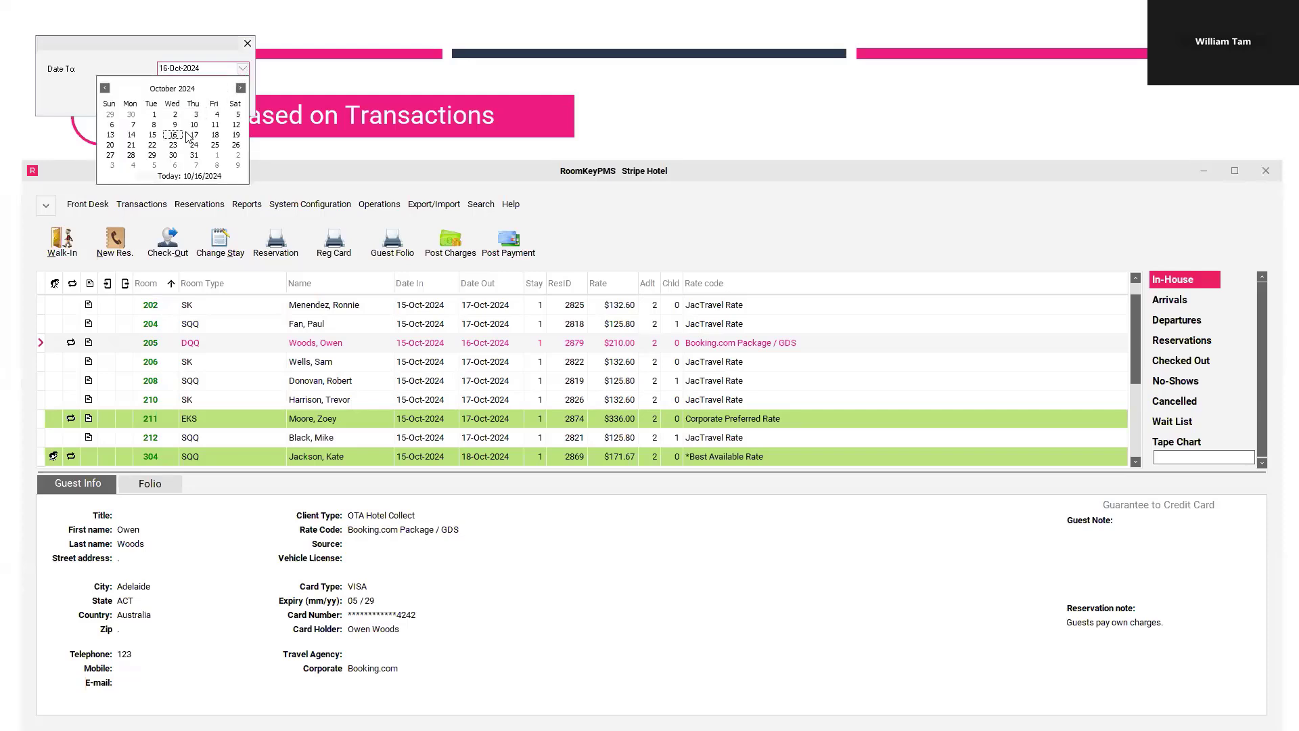
left_click(188, 134)
left_click(191, 98)
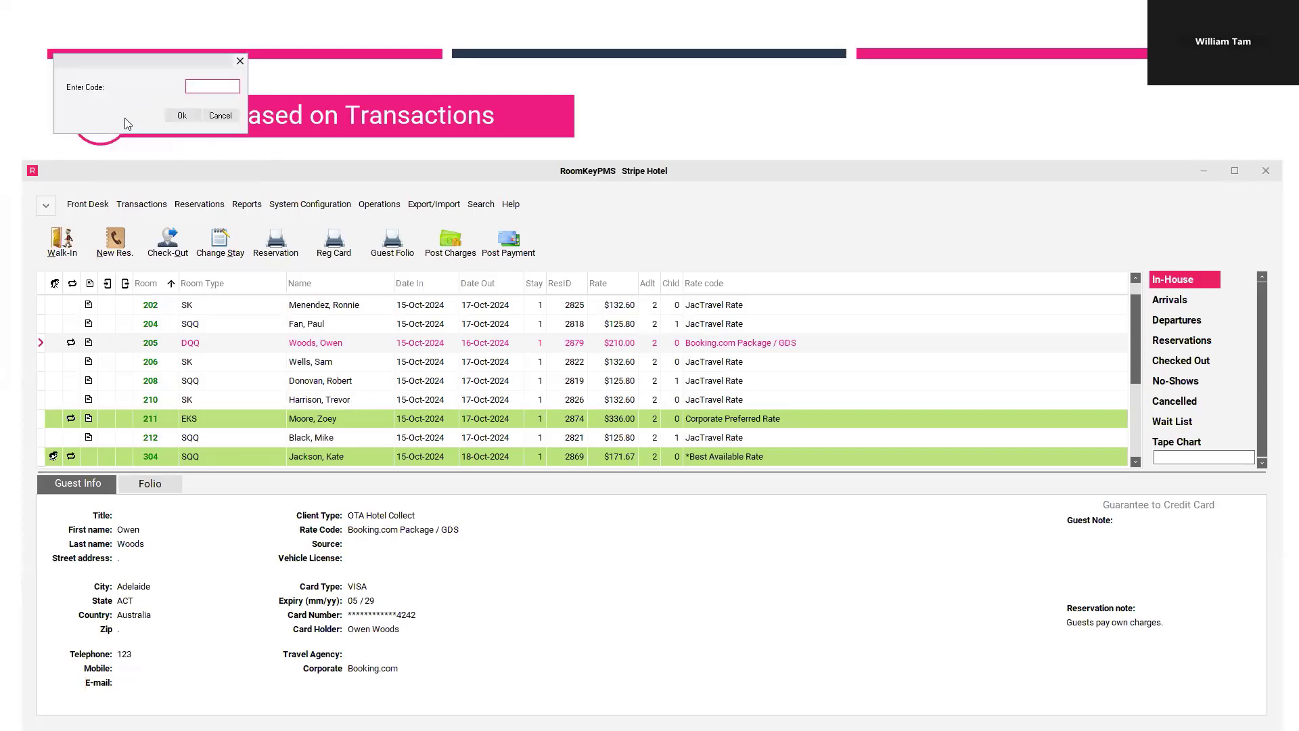
Step: Run the report for transaction code VISA and review the transactions by date in the preview
type("VISA")
left_click(183, 116)
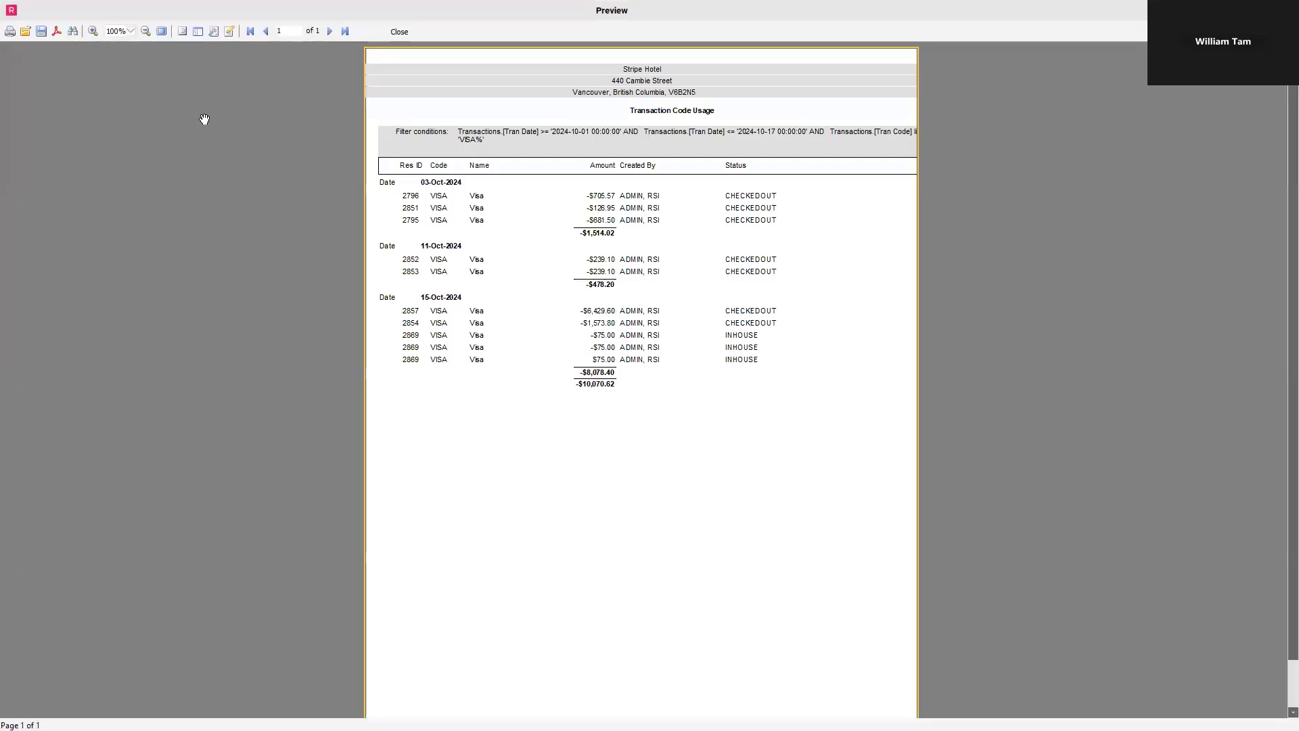
left_click(93, 32)
left_click(93, 31)
left_click(93, 31)
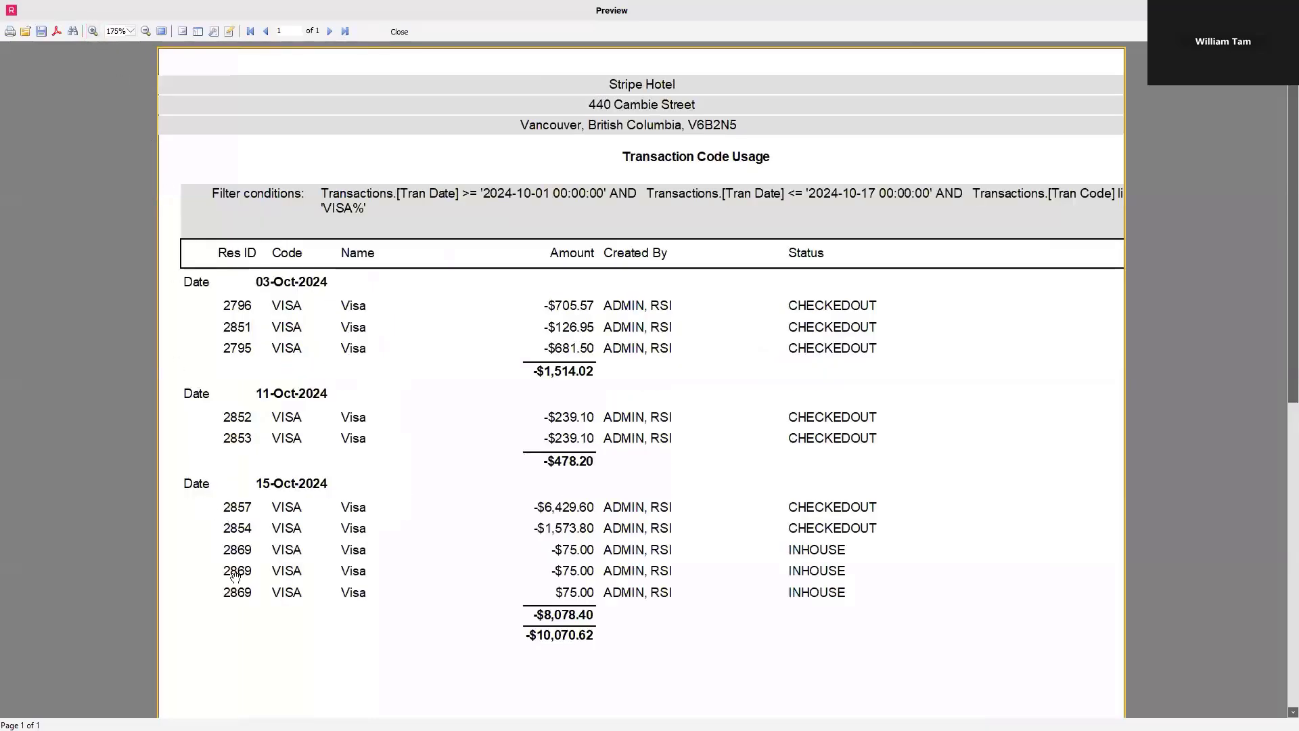